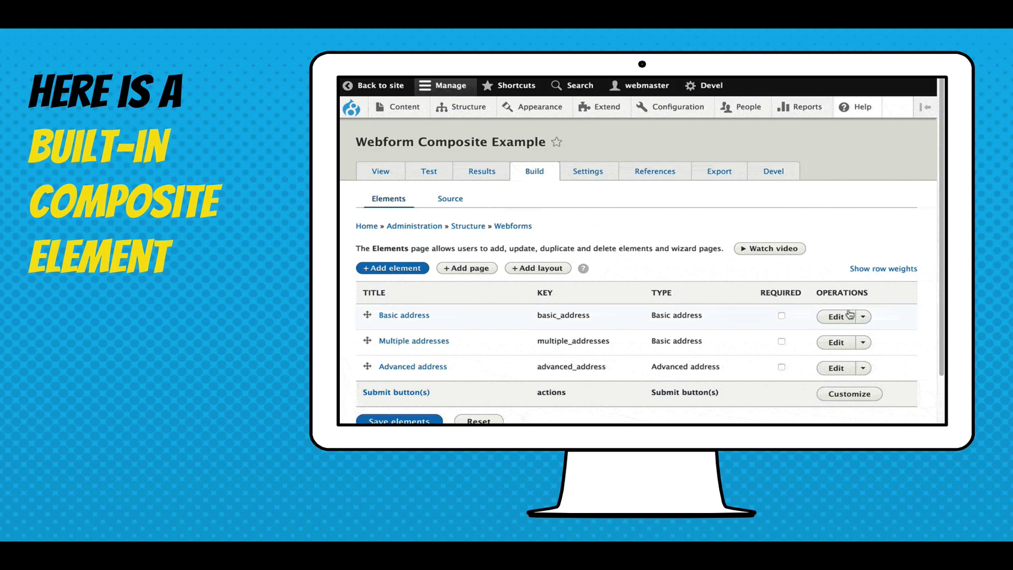
Open the Basic address element, look through its sub-field settings, and save it.
{"action": "left_click", "coordinate": [847, 316]}
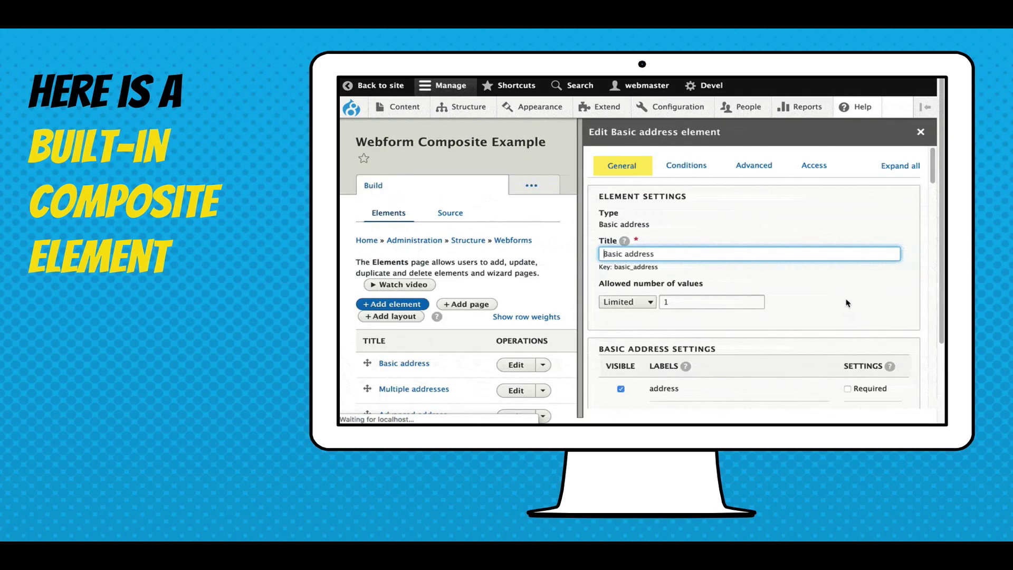
{"action": "scroll", "coordinate": [791, 249], "scroll_direction": "down", "scroll_amount": 7}
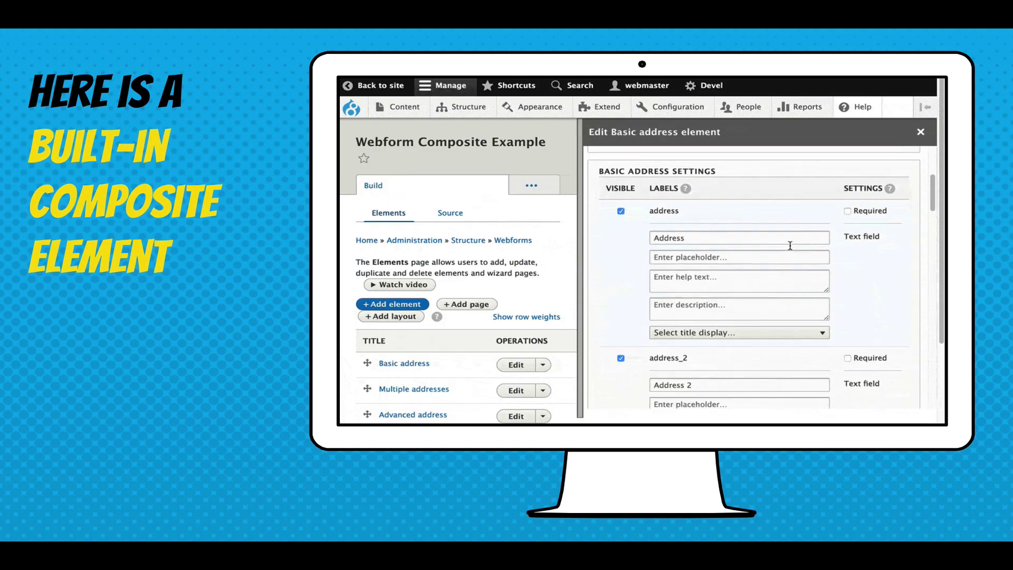
{"action": "scroll", "coordinate": [790, 245], "scroll_direction": "down", "scroll_amount": 15}
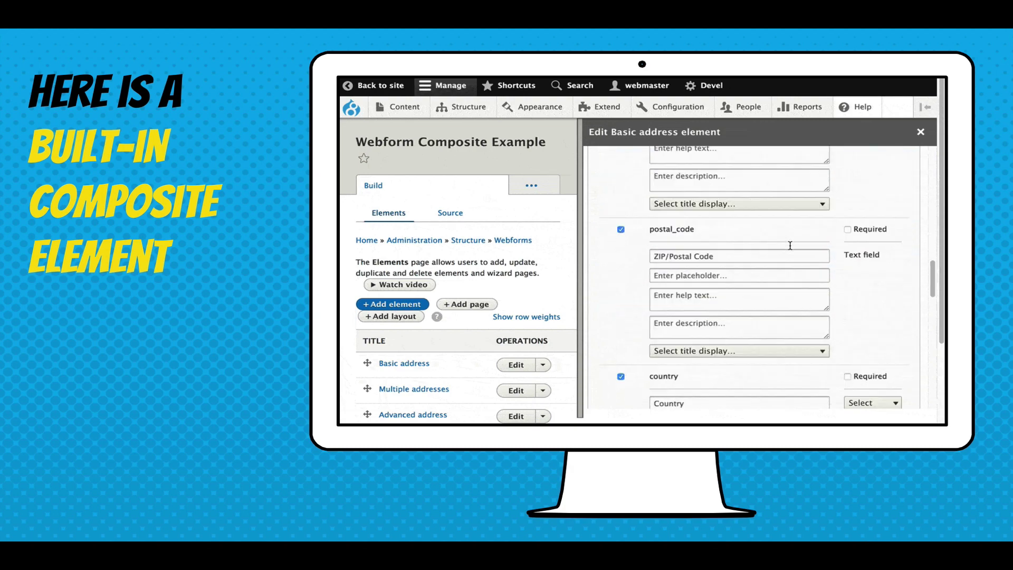
{"action": "left_click", "coordinate": [609, 376]}
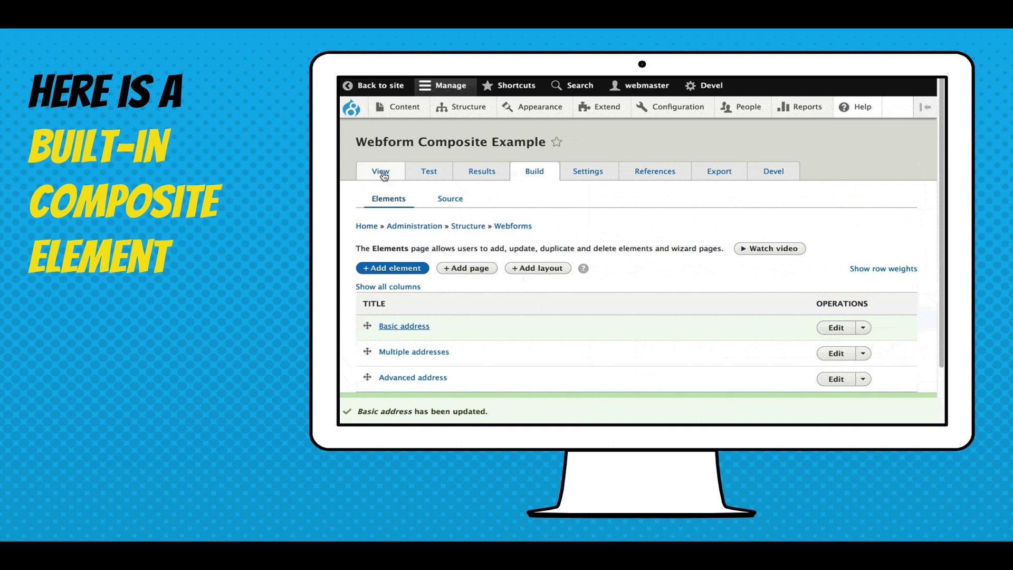
View the live form and check the State/Province choices, leaving it at None.
{"action": "left_click", "coordinate": [382, 174]}
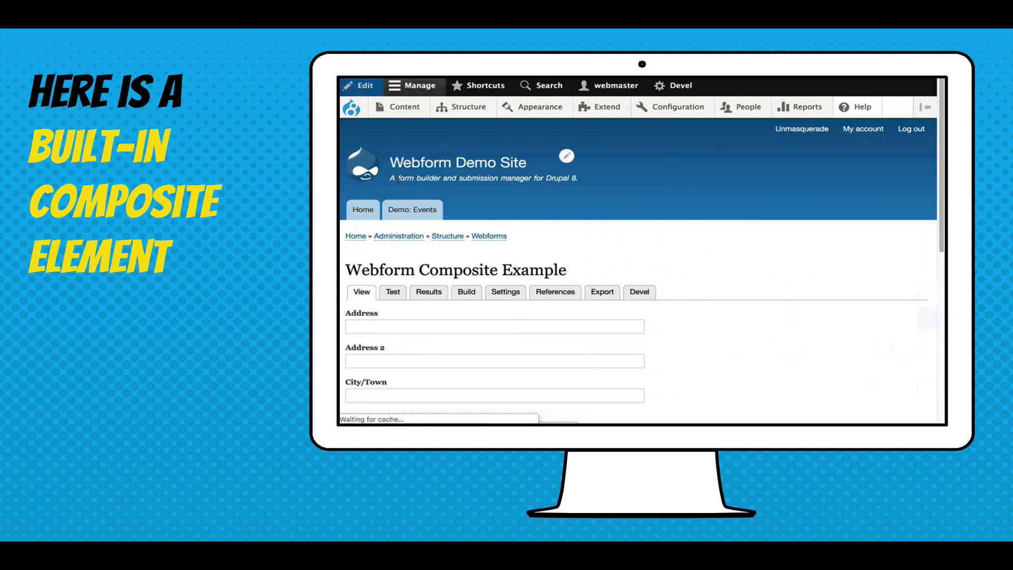
{"action": "scroll", "coordinate": [428, 313], "scroll_direction": "down", "scroll_amount": 3}
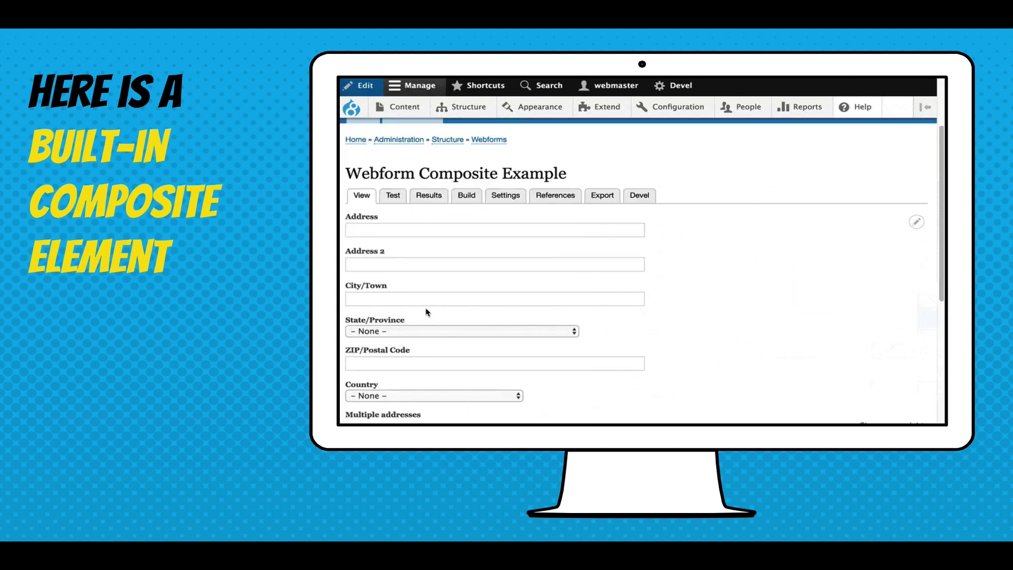
{"action": "left_click", "coordinate": [431, 331]}
{"action": "left_click", "coordinate": [497, 331]}
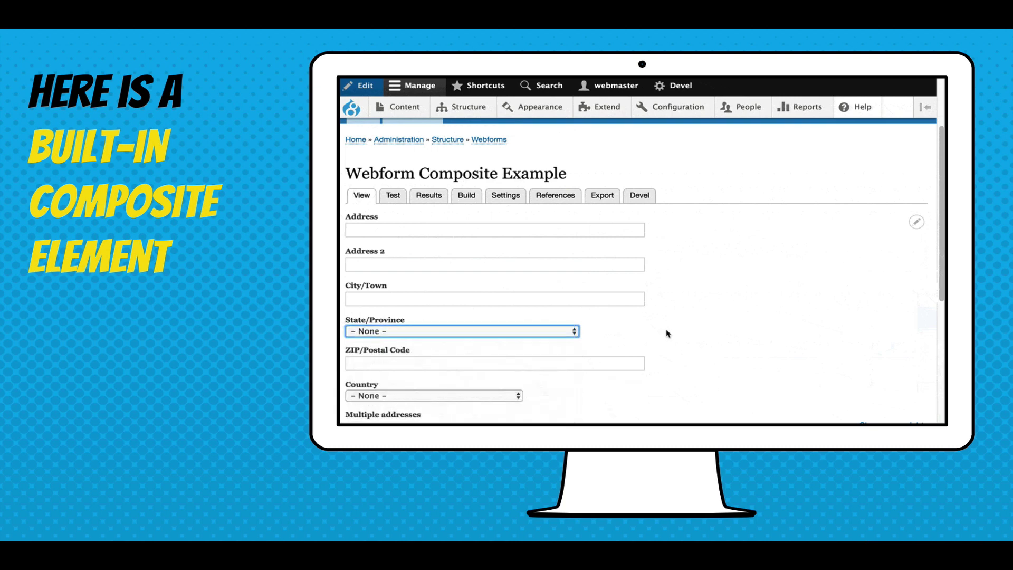
{"action": "scroll", "coordinate": [667, 332], "scroll_direction": "down", "scroll_amount": 5}
Expand Multiple addresses to four address rows.
{"action": "left_click", "coordinate": [899, 278]}
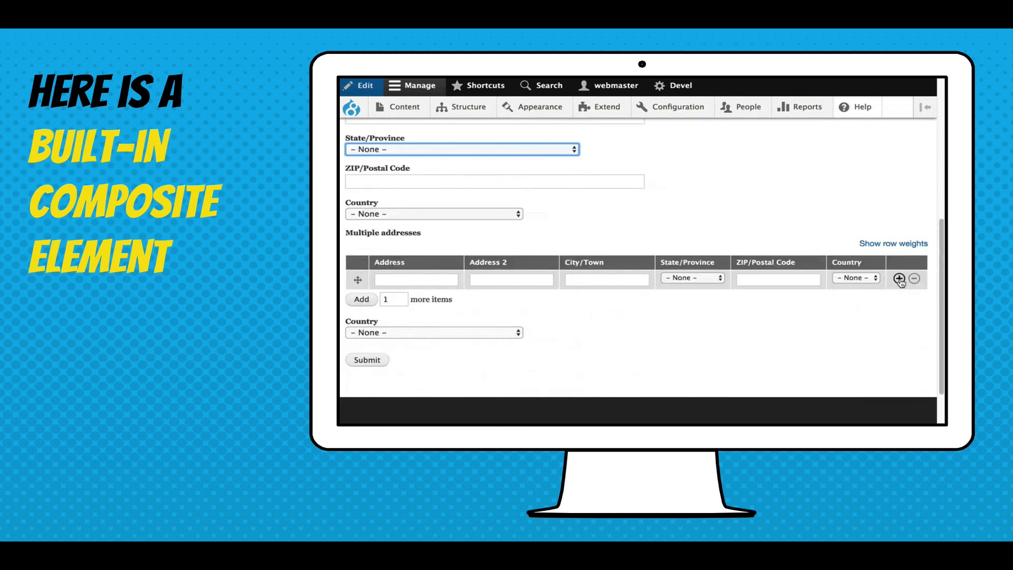
{"action": "left_click", "coordinate": [899, 278]}
{"action": "left_click", "coordinate": [899, 278]}
{"action": "scroll", "coordinate": [436, 348], "scroll_direction": "down", "scroll_amount": 1}
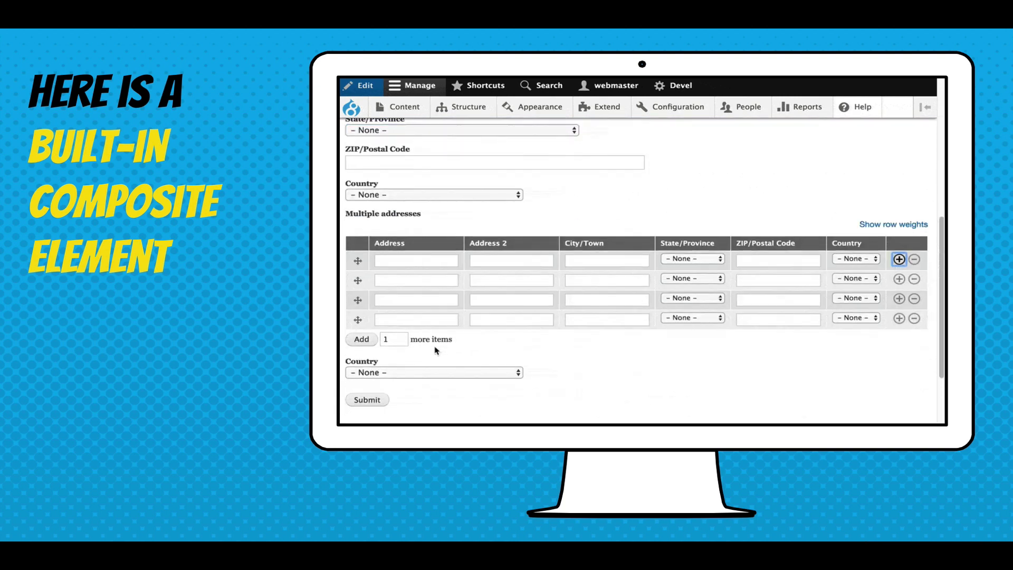
Set the lower address's Country to United Kingdom.
{"action": "left_click", "coordinate": [444, 372]}
{"action": "scroll", "coordinate": [444, 374], "scroll_direction": "down", "scroll_amount": 5}
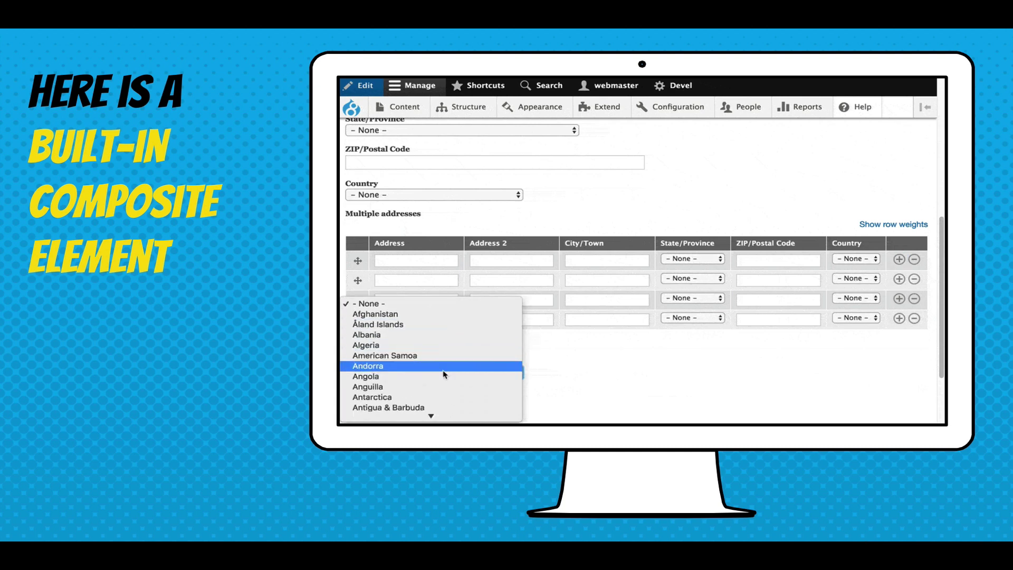
{"action": "type", "text": "united"}
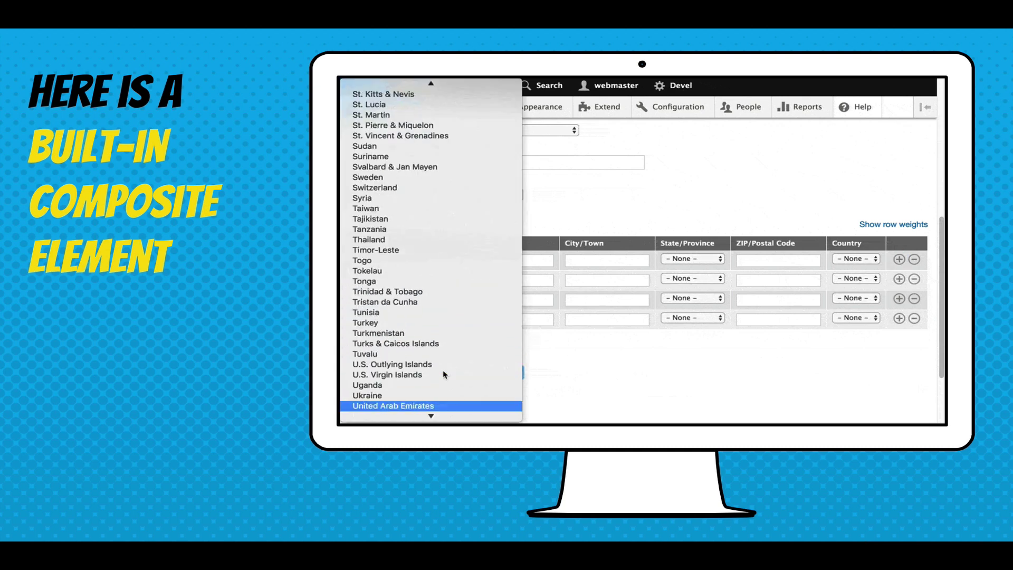
{"action": "key", "text": "Down"}
{"action": "key", "text": "Down"}
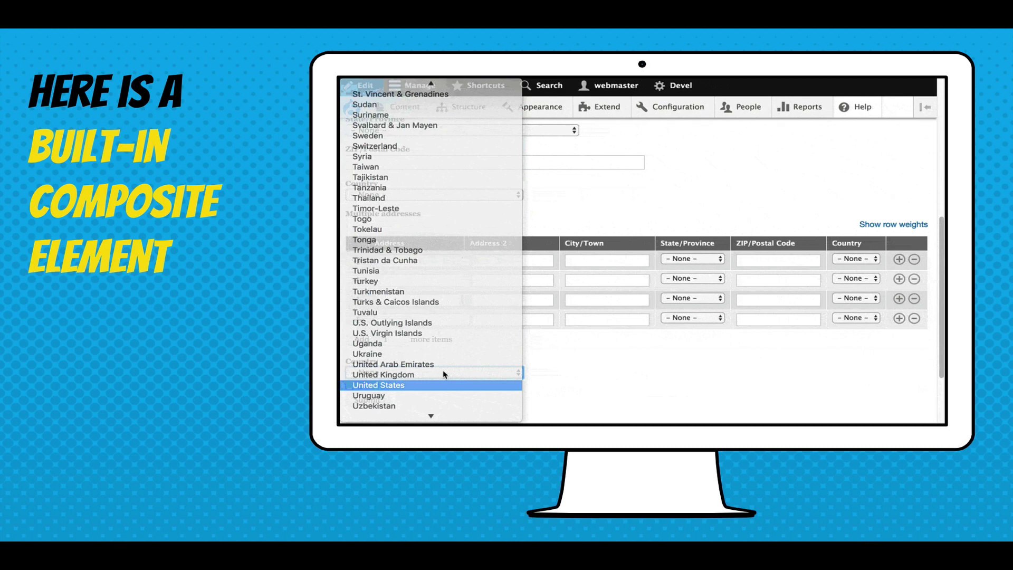
{"action": "key", "text": "Return"}
{"action": "scroll", "coordinate": [444, 374], "scroll_direction": "down", "scroll_amount": 3}
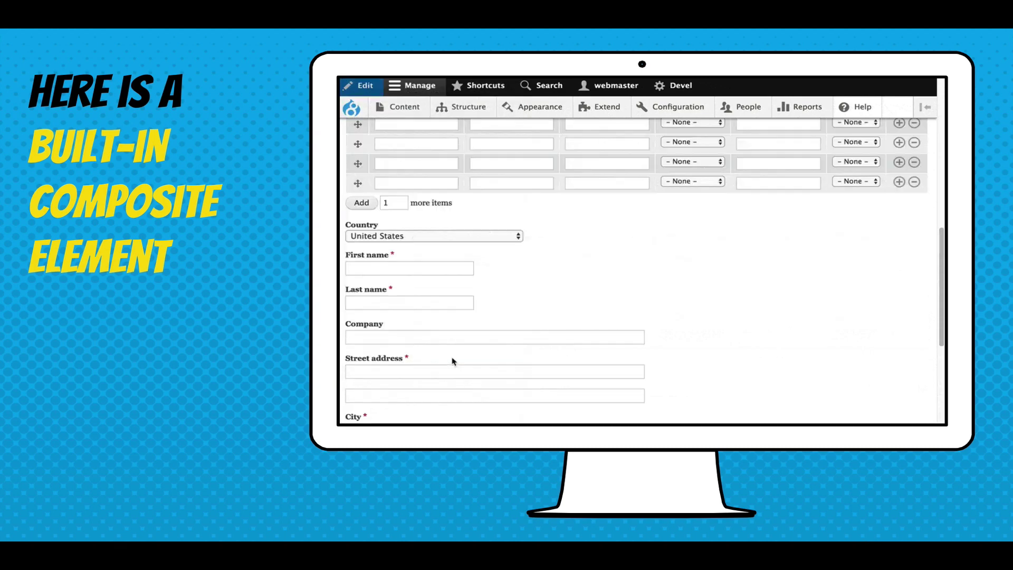
{"action": "left_click", "coordinate": [455, 236]}
{"action": "left_click", "coordinate": [442, 267]}
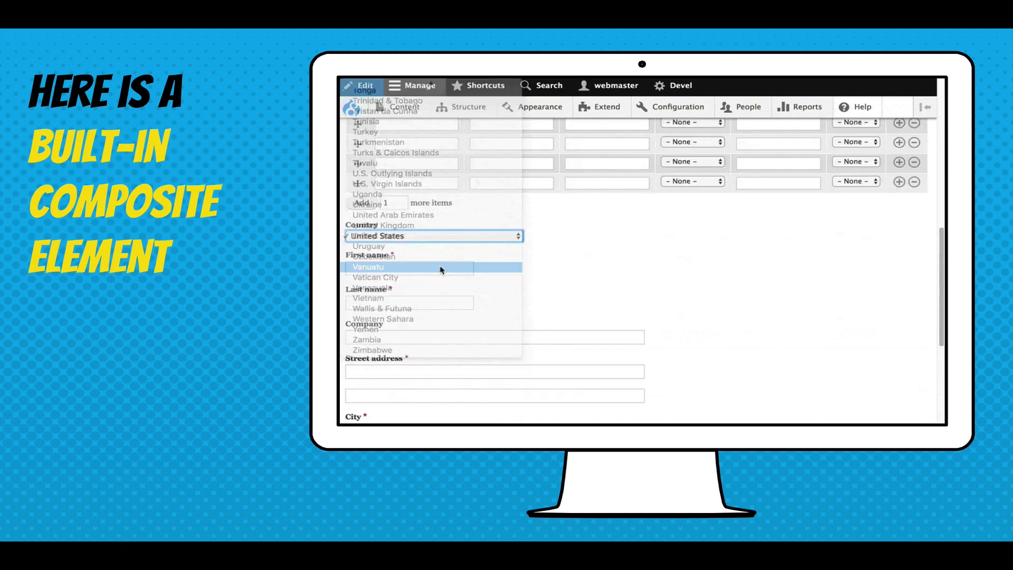
{"action": "left_click", "coordinate": [467, 240]}
{"action": "left_click", "coordinate": [471, 195]}
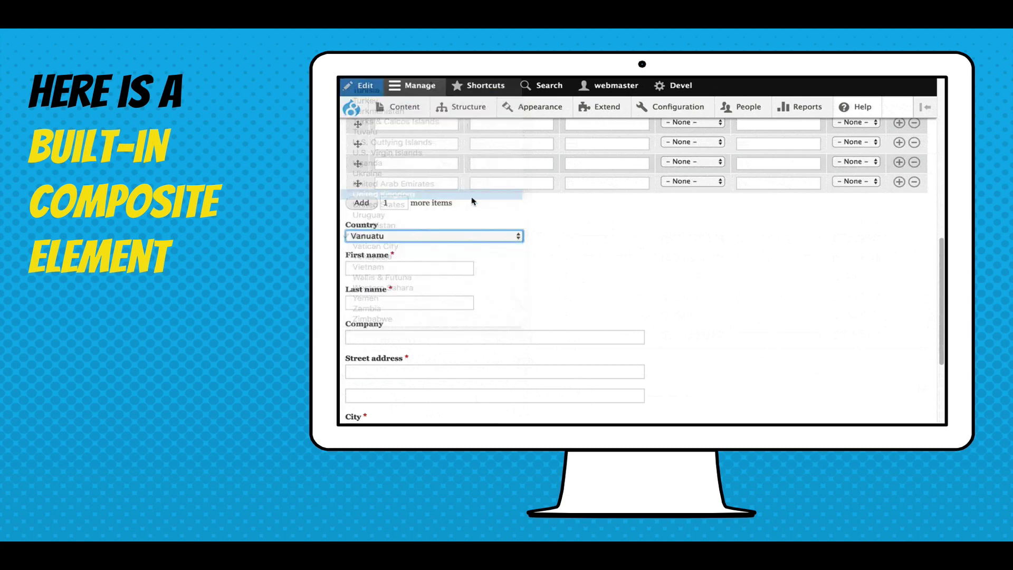
{"action": "scroll", "coordinate": [563, 311], "scroll_direction": "down", "scroll_amount": 3}
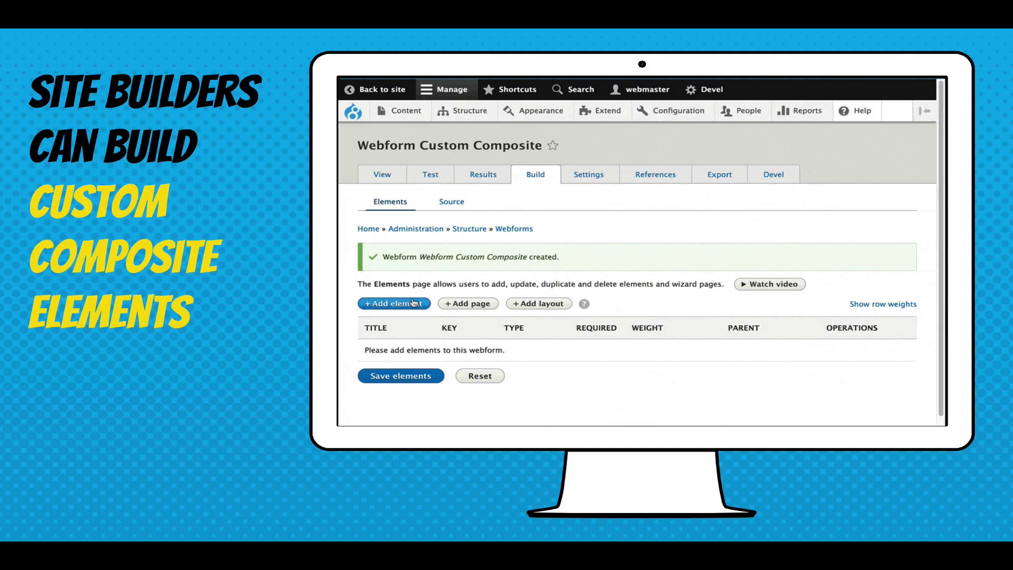
Add a Custom composite element titled 'Custom composite'.
{"action": "left_click", "coordinate": [414, 303]}
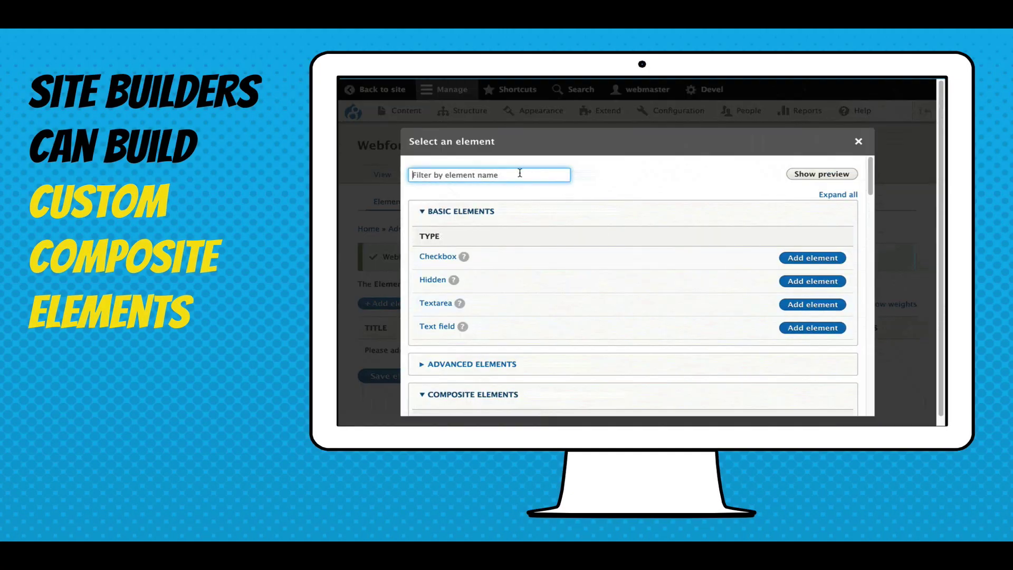
{"action": "type", "text": "Custom"}
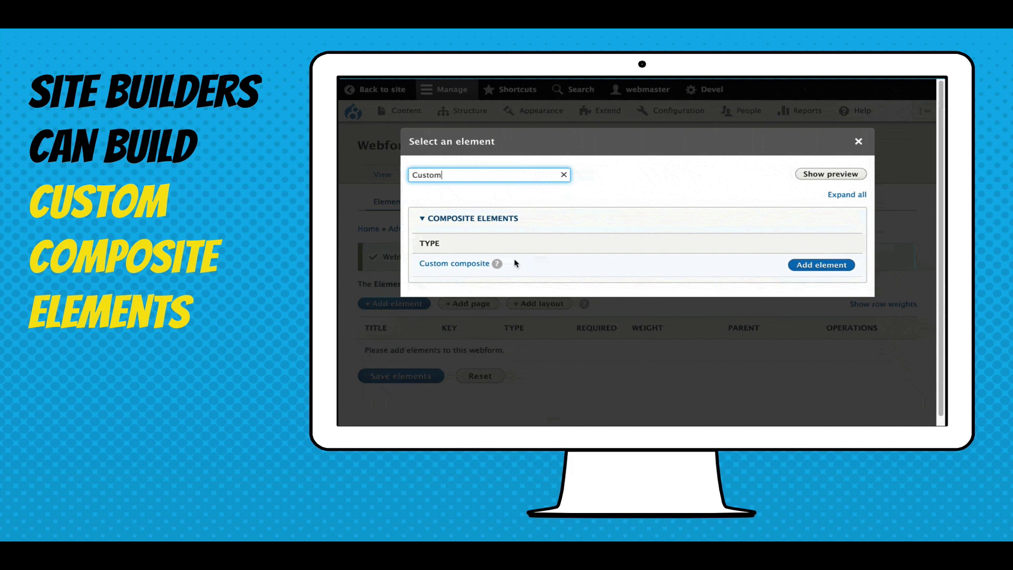
{"action": "left_click", "coordinate": [475, 263]}
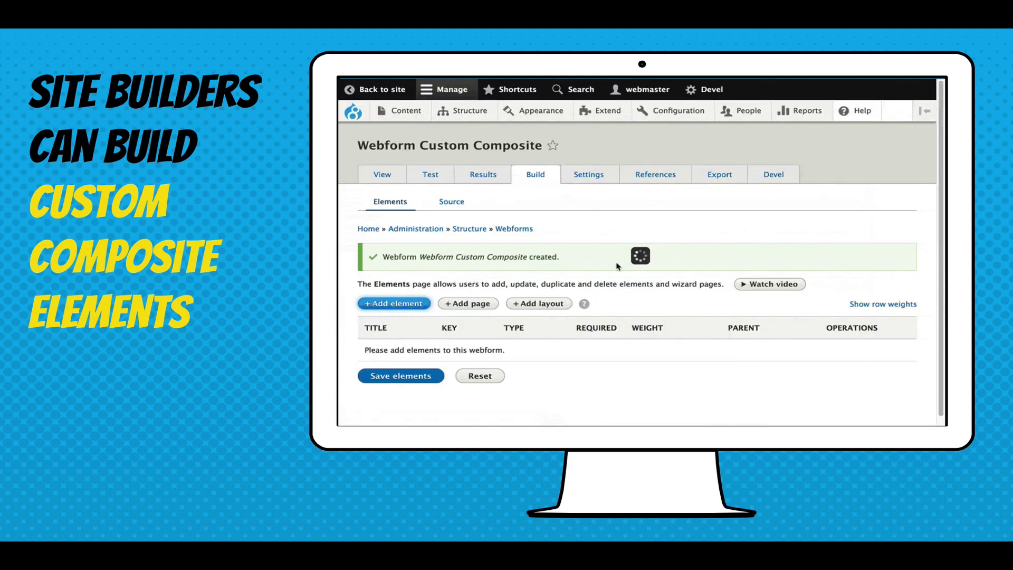
{"action": "type", "text": "Cus"}
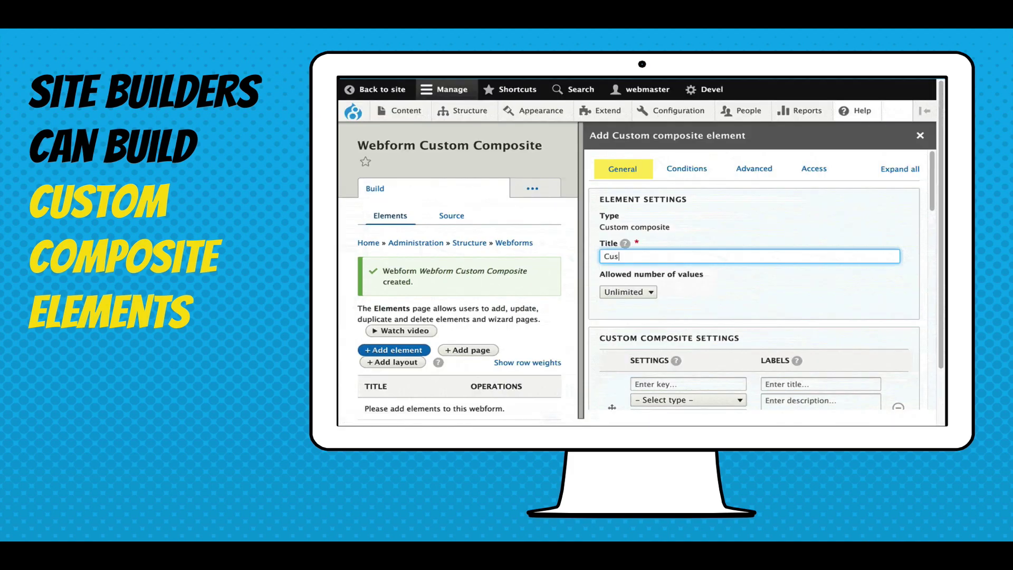
{"action": "type", "text": "tom composite"}
Add 2 more sub-element rows, giving three blank rows.
{"action": "scroll", "coordinate": [754, 290], "scroll_direction": "down", "scroll_amount": 2}
{"action": "left_click", "coordinate": [652, 359]}
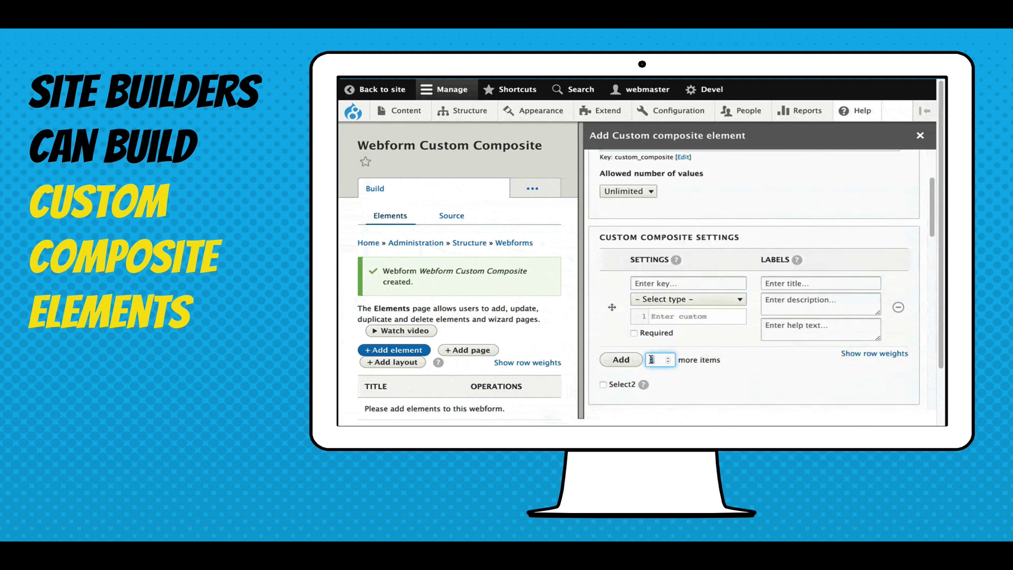
{"action": "key", "text": "BackSpace"}
{"action": "type", "text": "2"}
{"action": "left_click", "coordinate": [621, 359]}
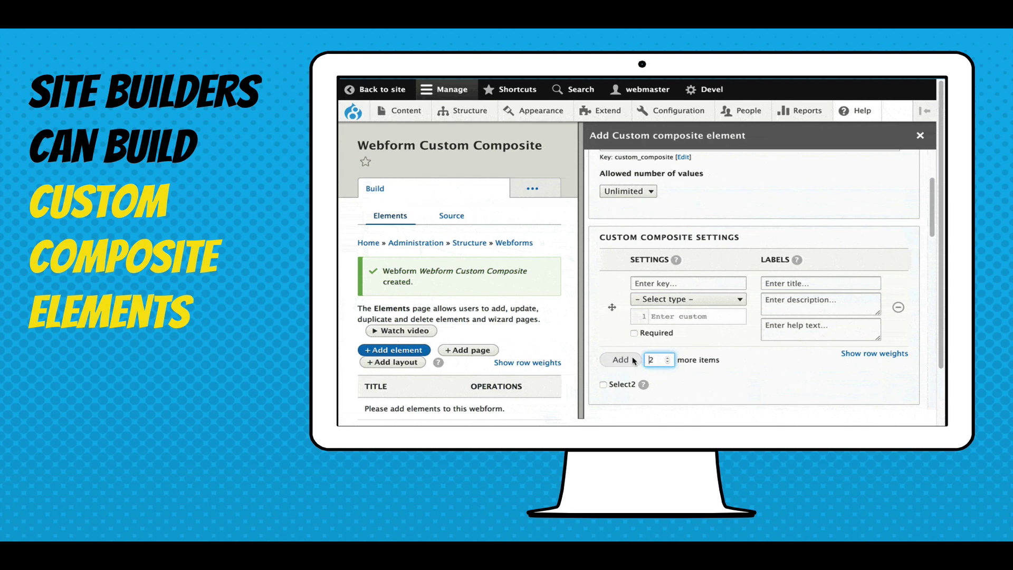
{"action": "scroll", "coordinate": [648, 296], "scroll_direction": "up", "scroll_amount": 2}
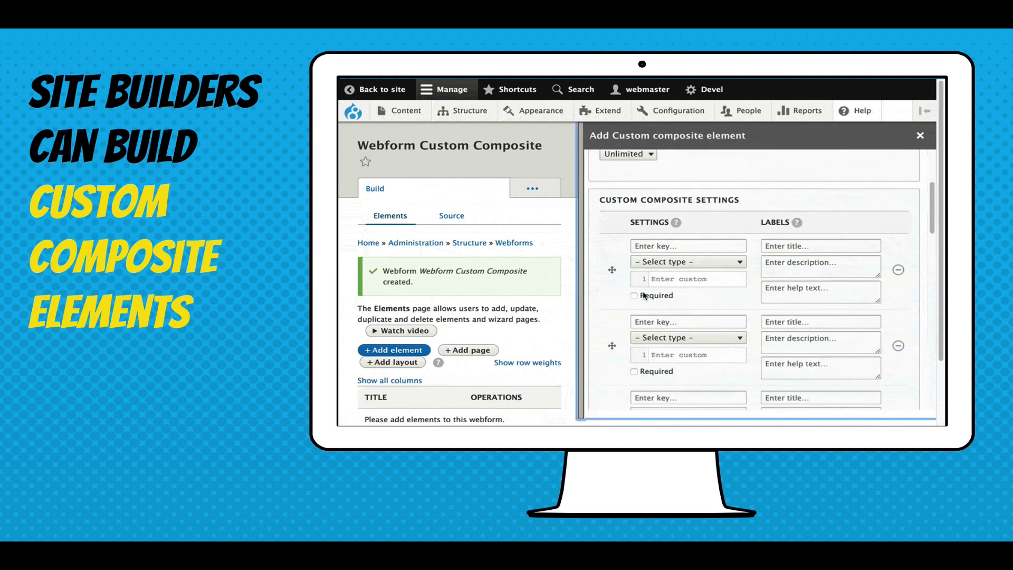
Define the first sub-element as Text field first_name labelled 'First Name'.
{"action": "left_click", "coordinate": [658, 245]}
{"action": "type", "text": "first_name"}
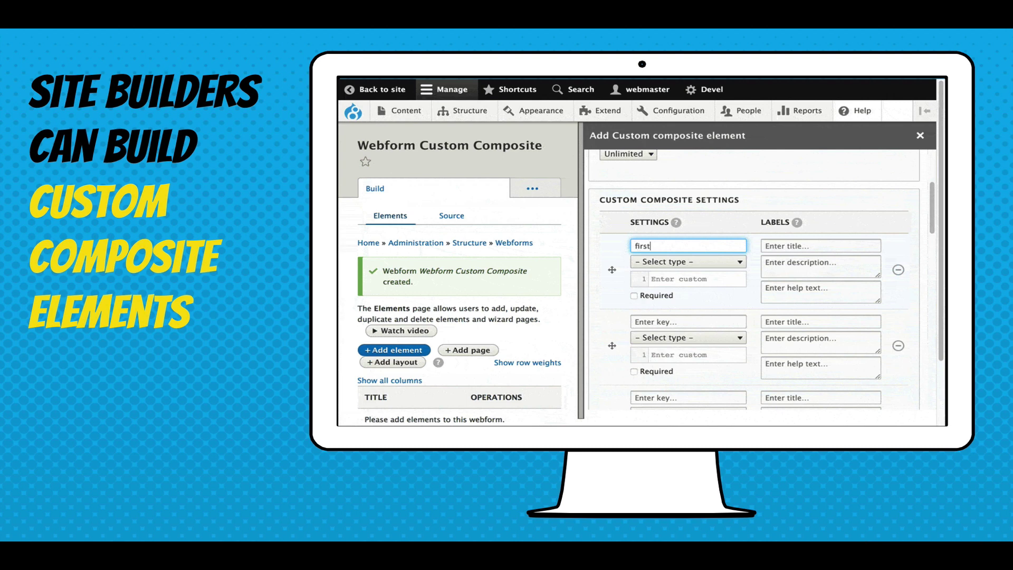
{"action": "left_click", "coordinate": [665, 262]}
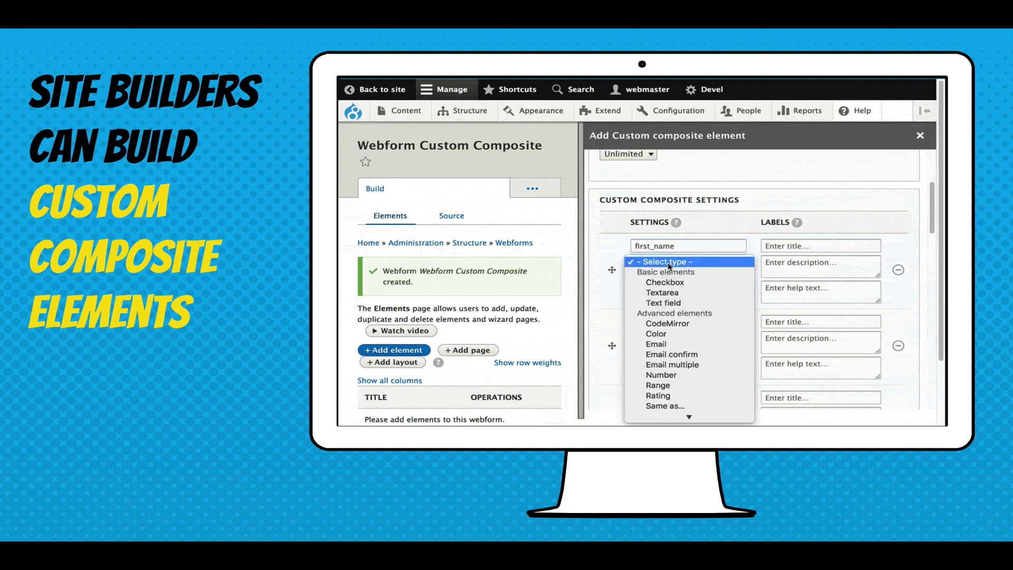
{"action": "left_click", "coordinate": [664, 302]}
{"action": "left_click", "coordinate": [820, 246]}
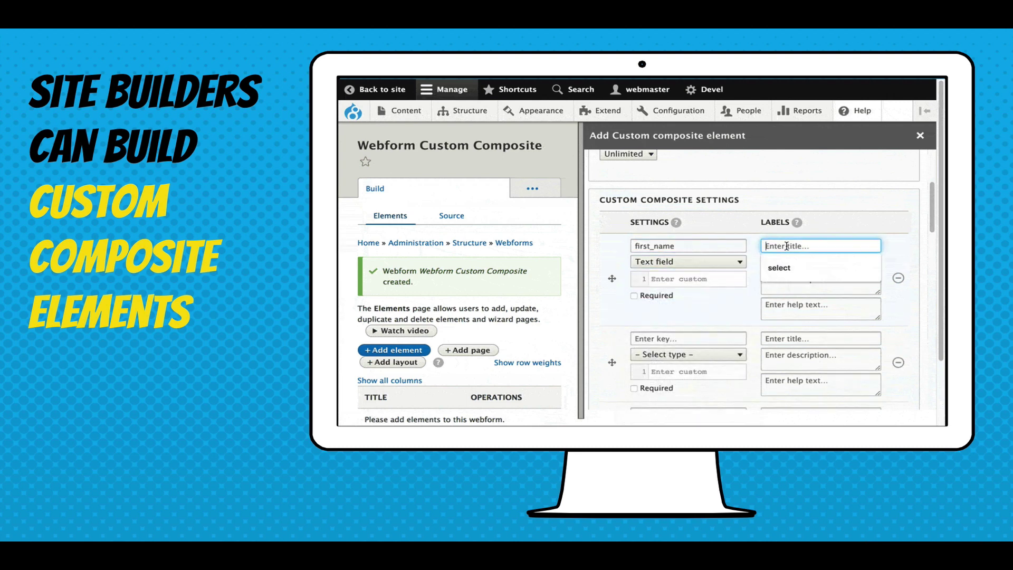
{"action": "type", "text": "First Name"}
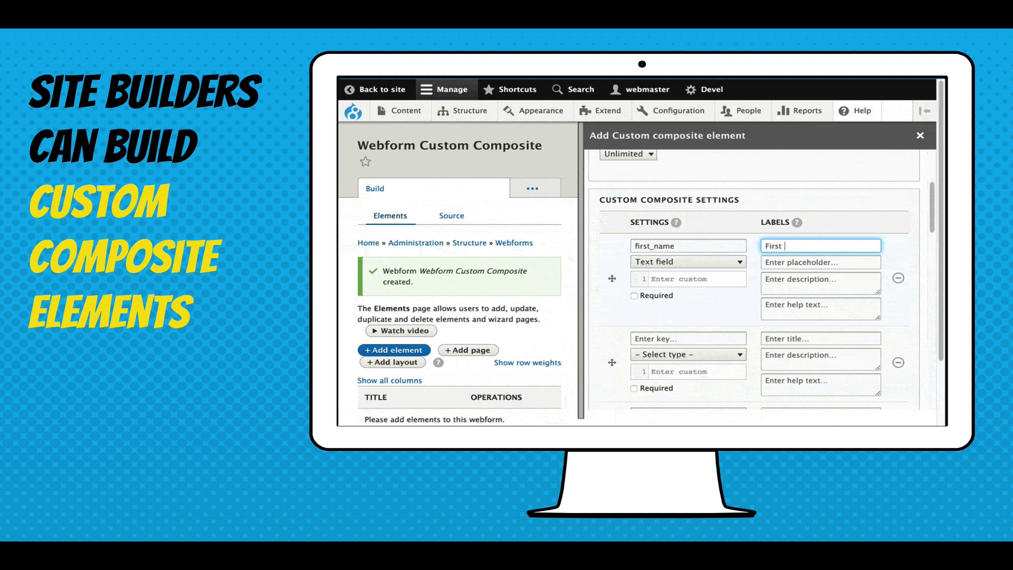
Define the second sub-element as Text field last_name labelled 'Last name'.
{"action": "left_click", "coordinate": [697, 338]}
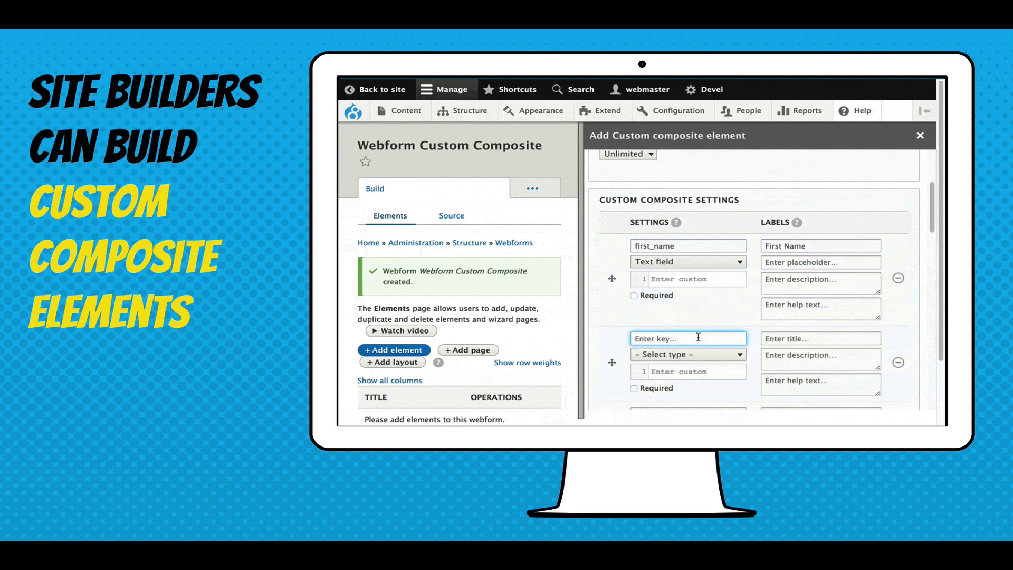
{"action": "type", "text": "last_name"}
{"action": "left_click", "coordinate": [700, 352]}
{"action": "left_click", "coordinate": [664, 395]}
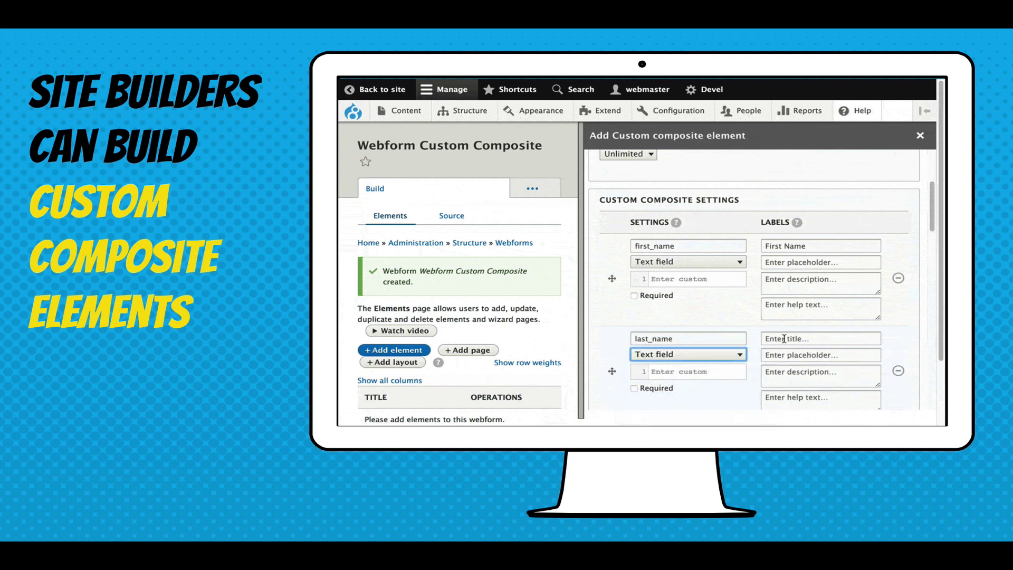
{"action": "left_click", "coordinate": [767, 338]}
{"action": "type", "text": "L"}
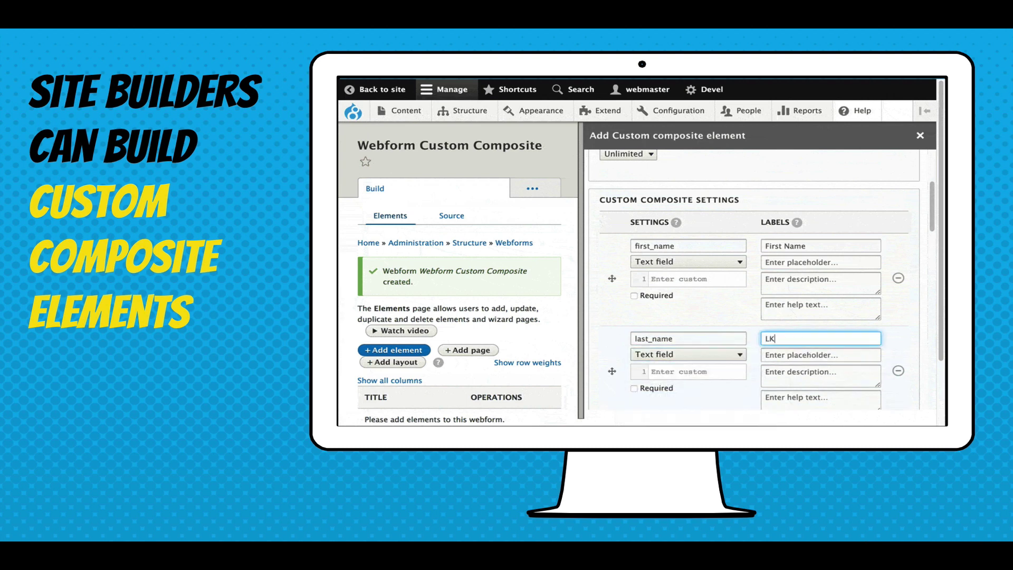
{"action": "type", "text": "K"}
{"action": "key", "text": "BackSpace"}
{"action": "type", "text": "ast name"}
Add a gender sub-element as a Select using Gender options, titled 'Gender'.
{"action": "scroll", "coordinate": [674, 332], "scroll_direction": "down", "scroll_amount": 2}
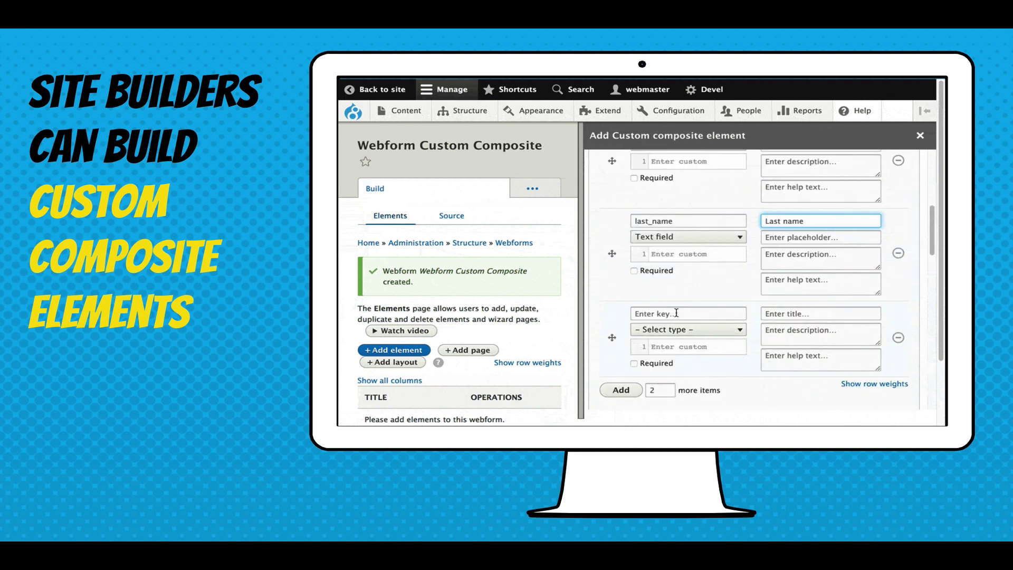
{"action": "left_click", "coordinate": [678, 314]}
{"action": "type", "text": "gender"}
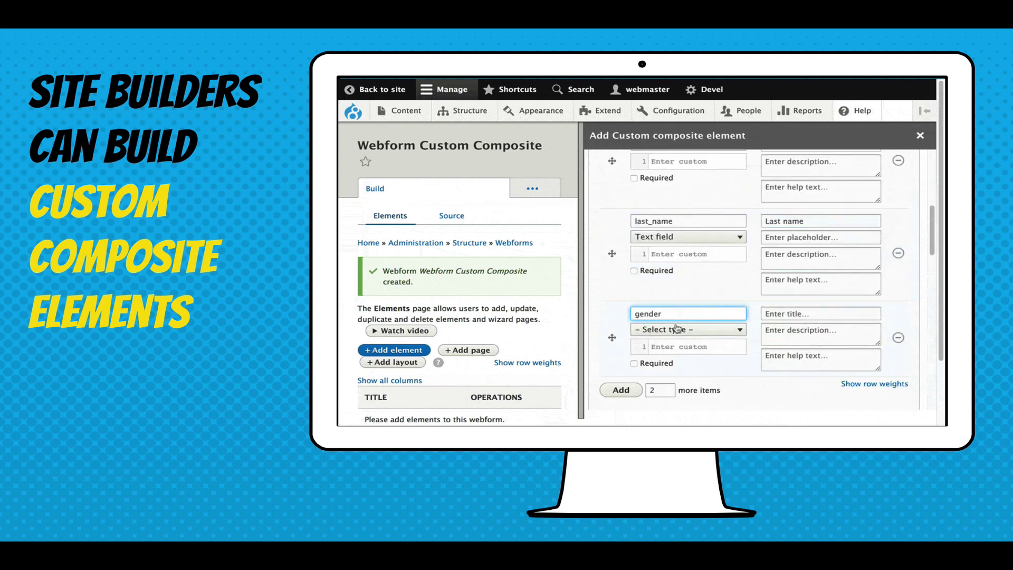
{"action": "left_click", "coordinate": [678, 329]}
{"action": "scroll", "coordinate": [679, 343], "scroll_direction": "down", "scroll_amount": 3}
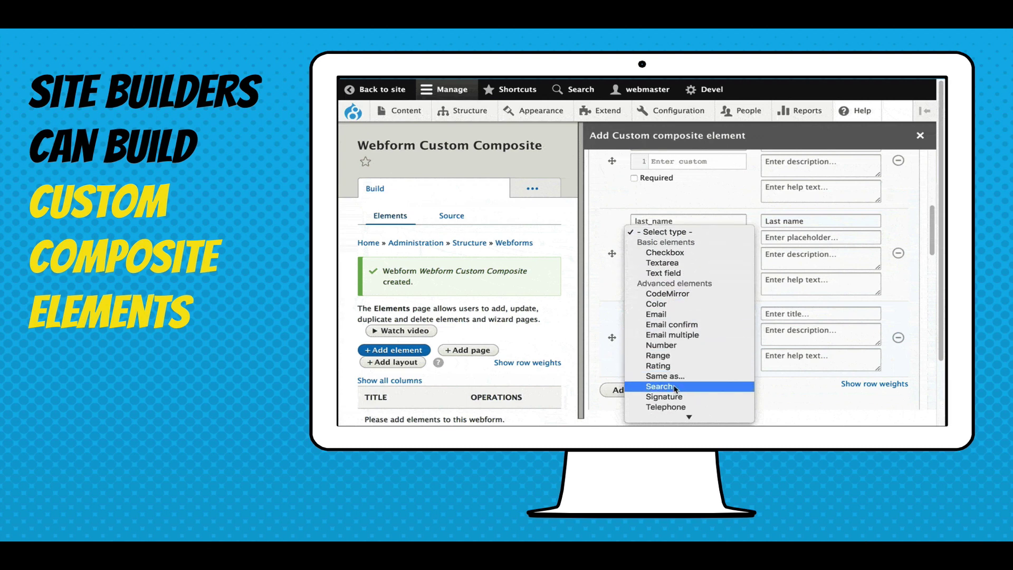
{"action": "scroll", "coordinate": [675, 388], "scroll_direction": "down", "scroll_amount": 5}
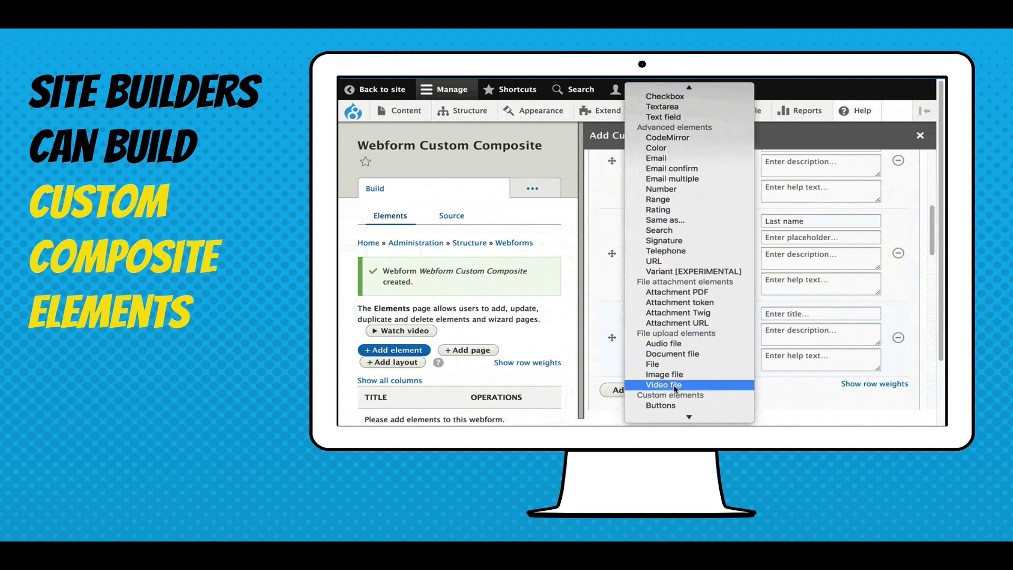
{"action": "scroll", "coordinate": [676, 389], "scroll_direction": "down", "scroll_amount": 4}
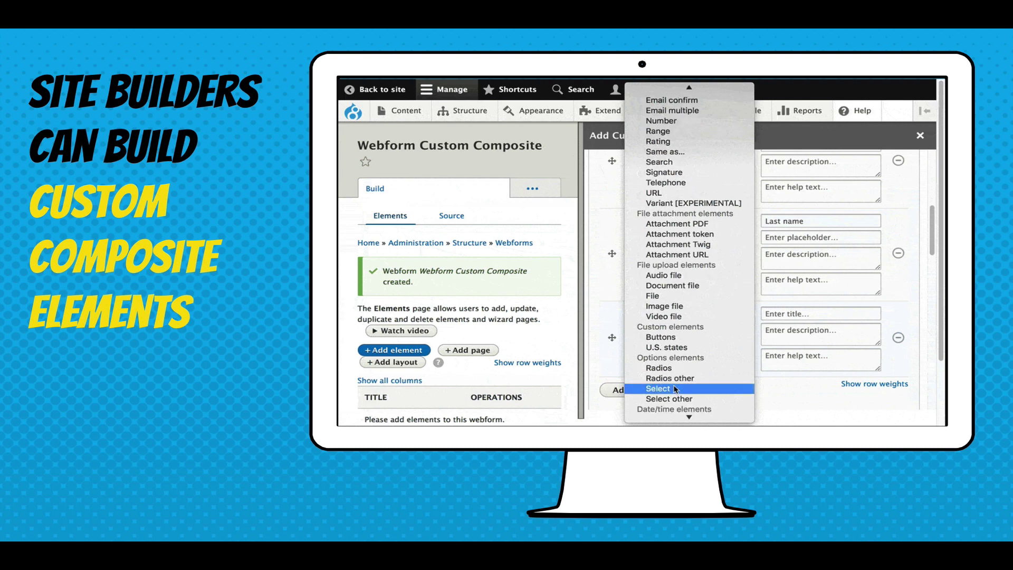
{"action": "left_click", "coordinate": [676, 389]}
{"action": "left_click", "coordinate": [680, 345]}
{"action": "scroll", "coordinate": [672, 371], "scroll_direction": "down", "scroll_amount": 2}
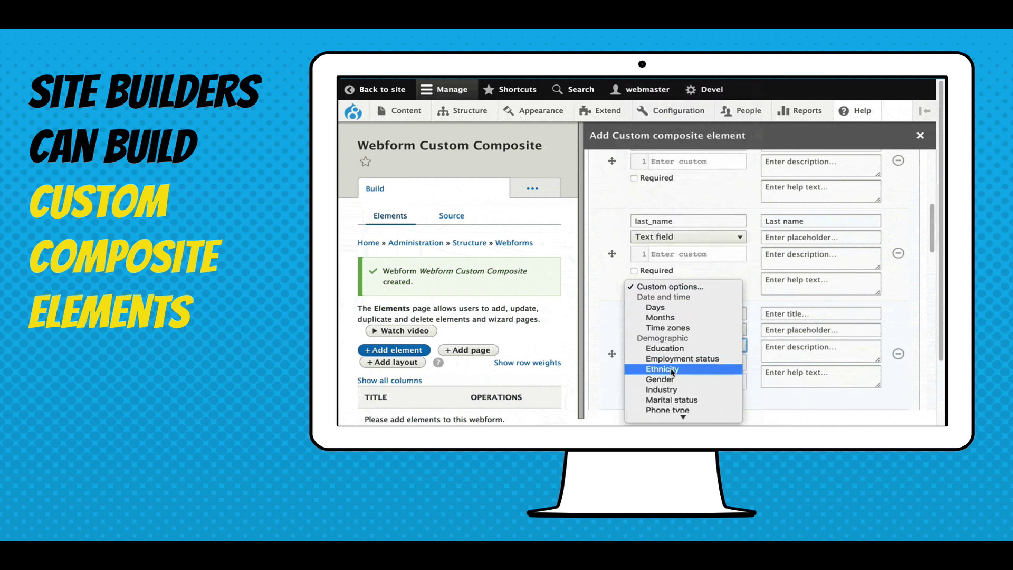
{"action": "left_click", "coordinate": [659, 378]}
{"action": "left_click", "coordinate": [789, 314]}
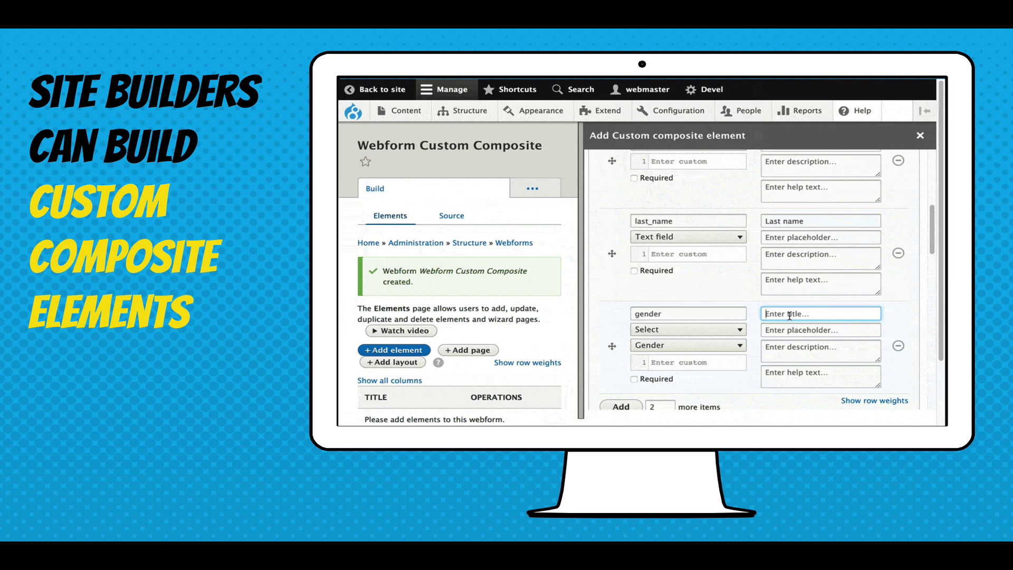
{"action": "type", "text": "Gende"}
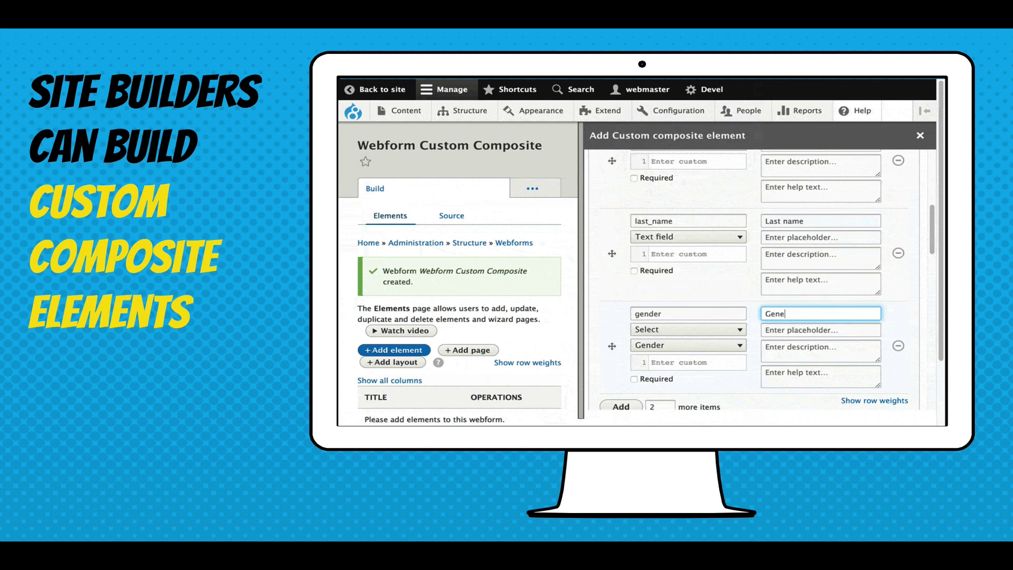
{"action": "type", "text": "r"}
Mark the first name, last name and gender sub-elements as required.
{"action": "scroll", "coordinate": [694, 277], "scroll_direction": "down", "scroll_amount": 3}
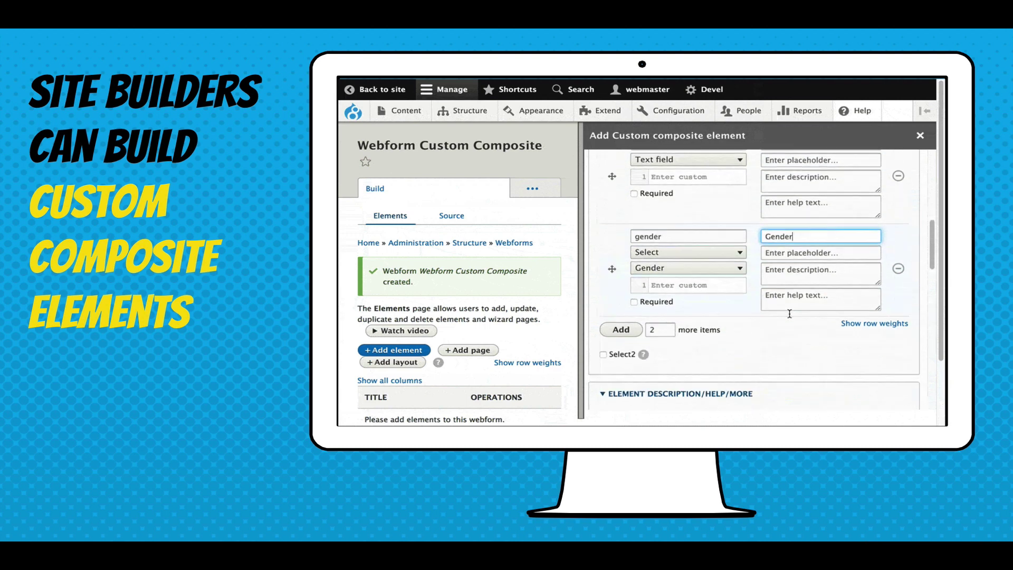
{"action": "scroll", "coordinate": [694, 277], "scroll_direction": "up", "scroll_amount": 8}
{"action": "left_click", "coordinate": [633, 308]}
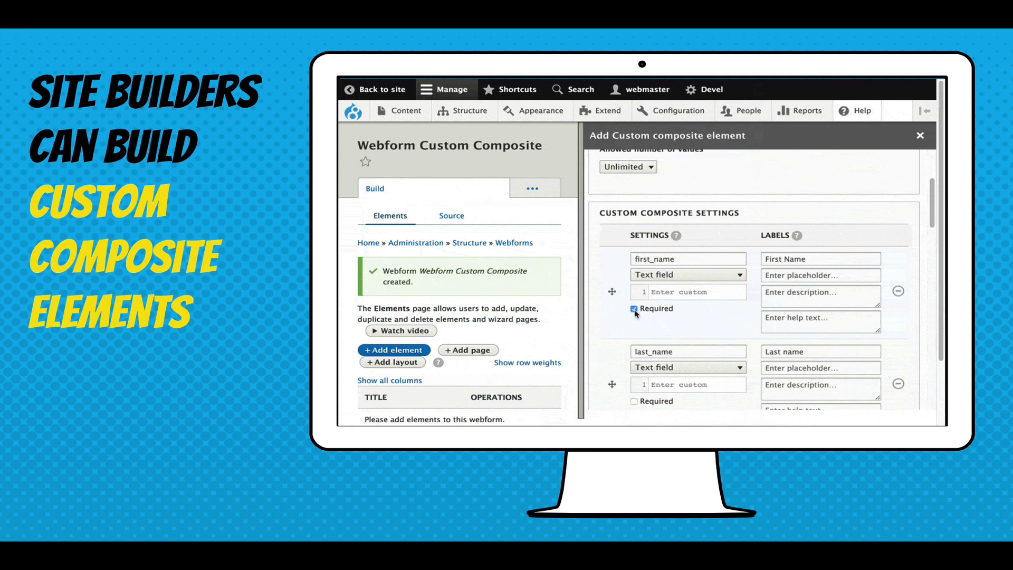
{"action": "left_click", "coordinate": [635, 400]}
{"action": "scroll", "coordinate": [642, 391], "scroll_direction": "down", "scroll_amount": 3}
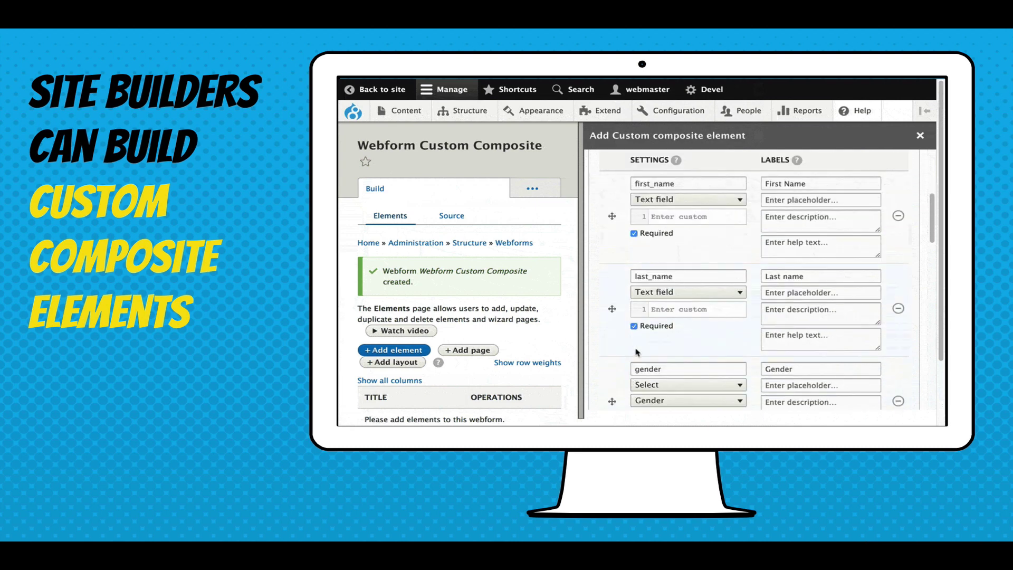
{"action": "scroll", "coordinate": [636, 352], "scroll_direction": "down", "scroll_amount": 3}
{"action": "left_click", "coordinate": [634, 368]}
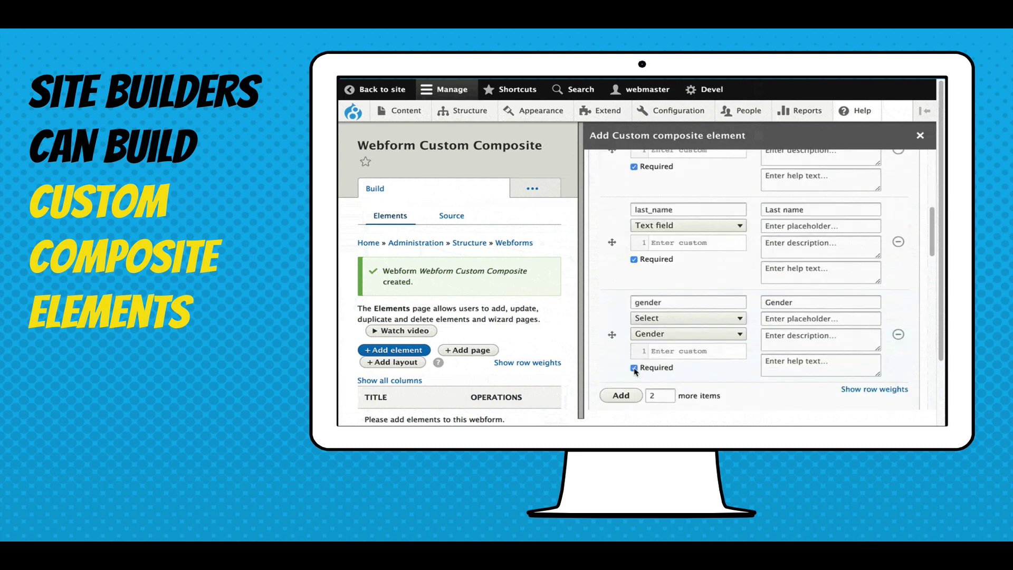
Make the whole composite element required and save it.
{"action": "scroll", "coordinate": [717, 363], "scroll_direction": "down", "scroll_amount": 5}
{"action": "scroll", "coordinate": [716, 364], "scroll_direction": "down", "scroll_amount": 10}
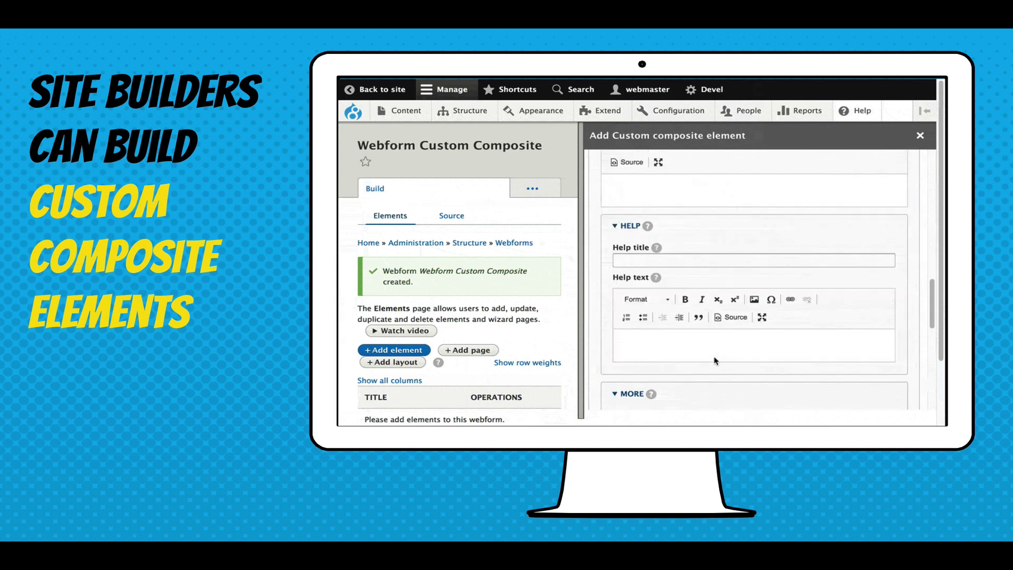
{"action": "scroll", "coordinate": [714, 357], "scroll_direction": "down", "scroll_amount": 5}
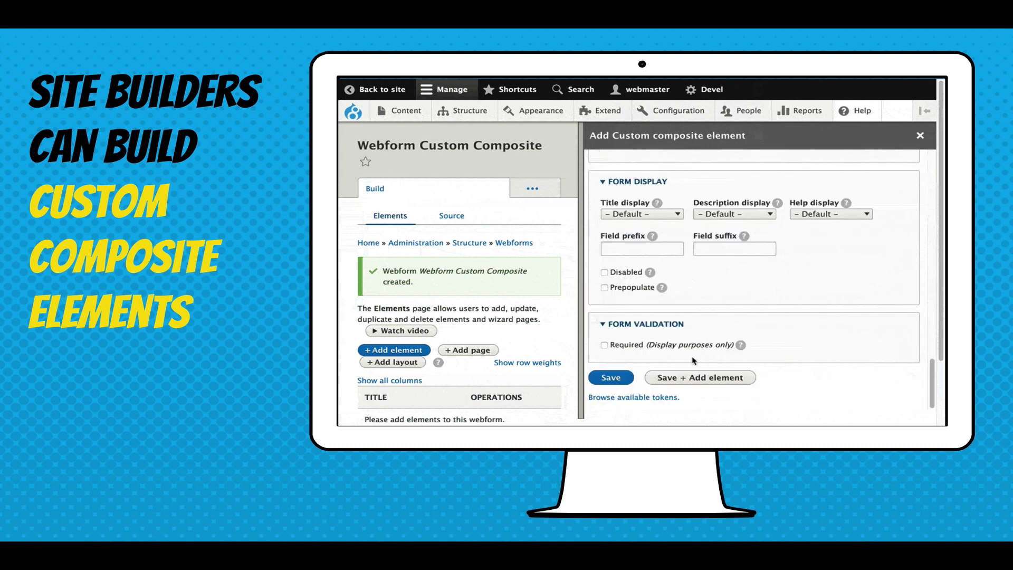
{"action": "left_click", "coordinate": [616, 346]}
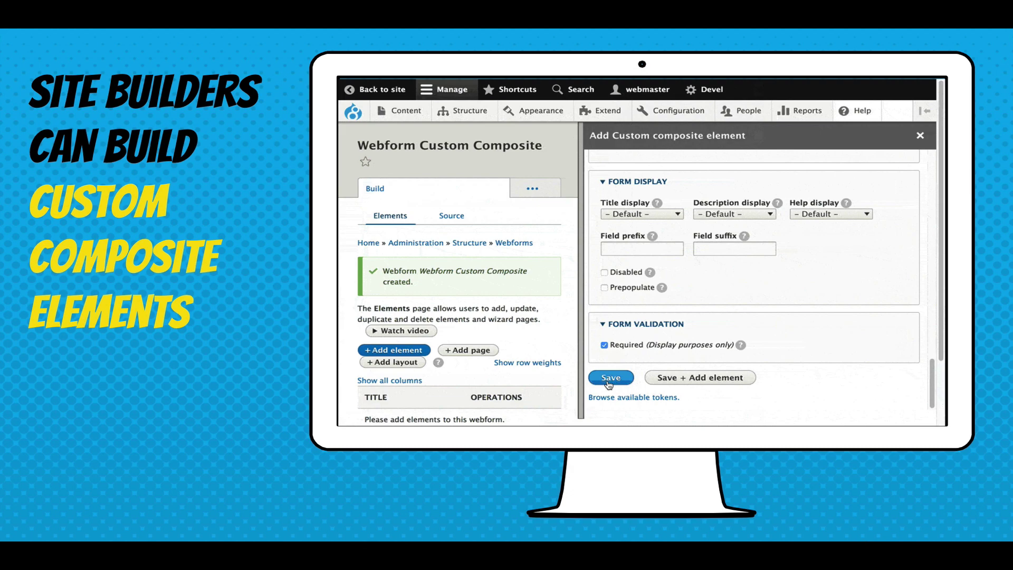
{"action": "left_click", "coordinate": [609, 381]}
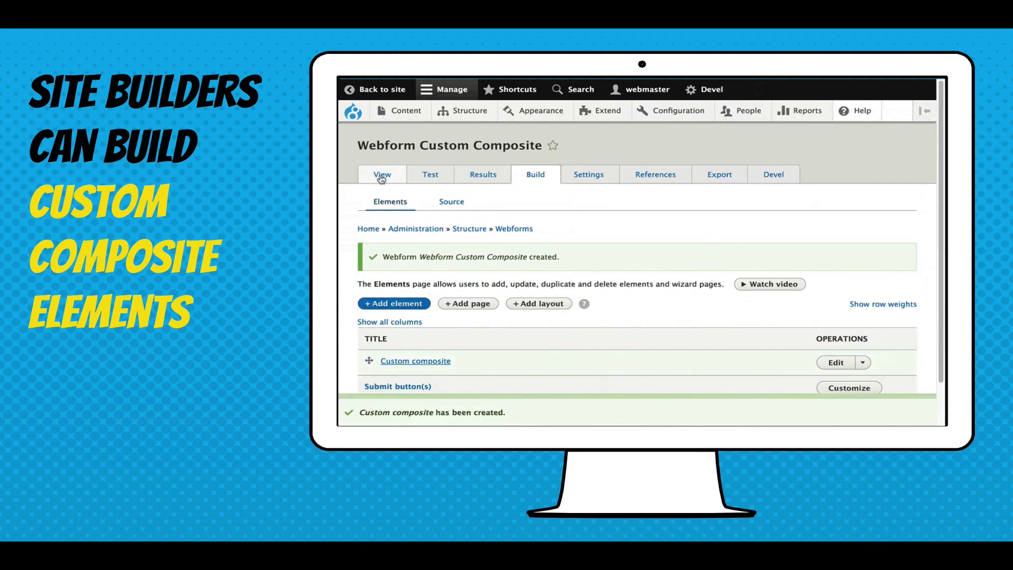
View the live form and expand it to four person rows.
{"action": "left_click", "coordinate": [381, 177]}
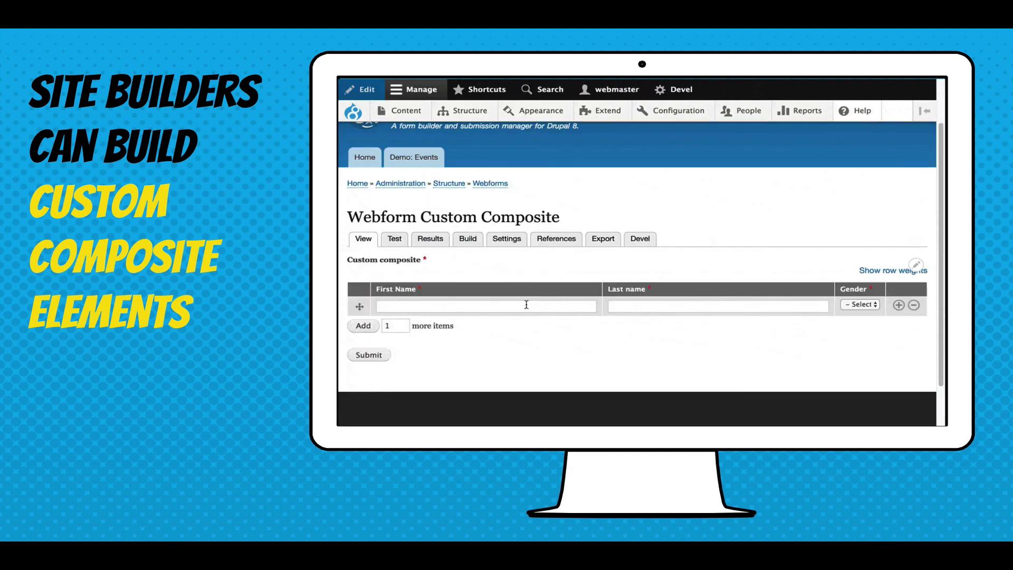
{"action": "left_click", "coordinate": [899, 305]}
{"action": "left_click", "coordinate": [899, 305]}
{"action": "left_click", "coordinate": [899, 305]}
Set the first row's gender to Male and autofill its first and last names.
{"action": "left_click", "coordinate": [860, 304]}
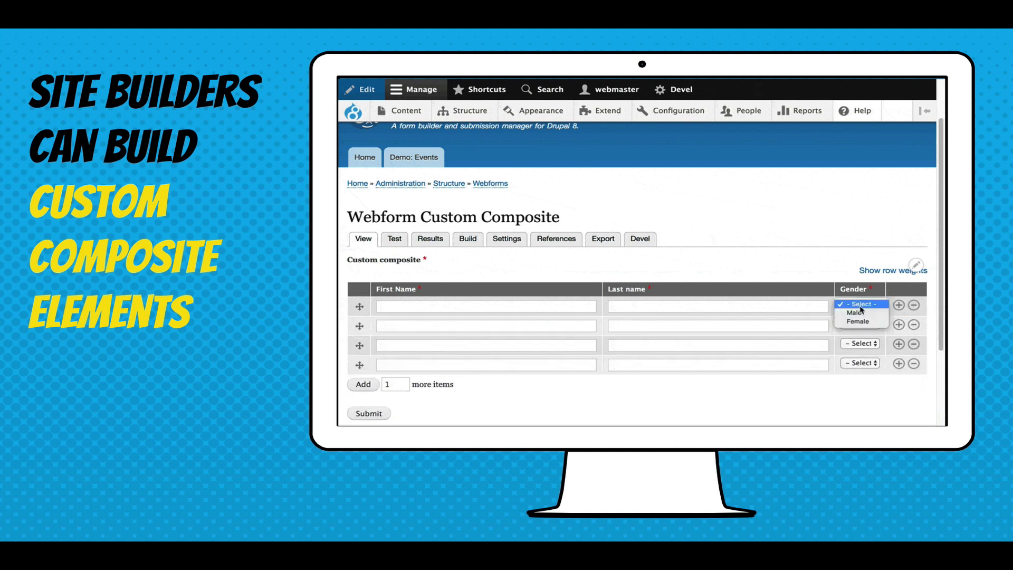
{"action": "left_click", "coordinate": [857, 313]}
{"action": "left_click", "coordinate": [404, 306]}
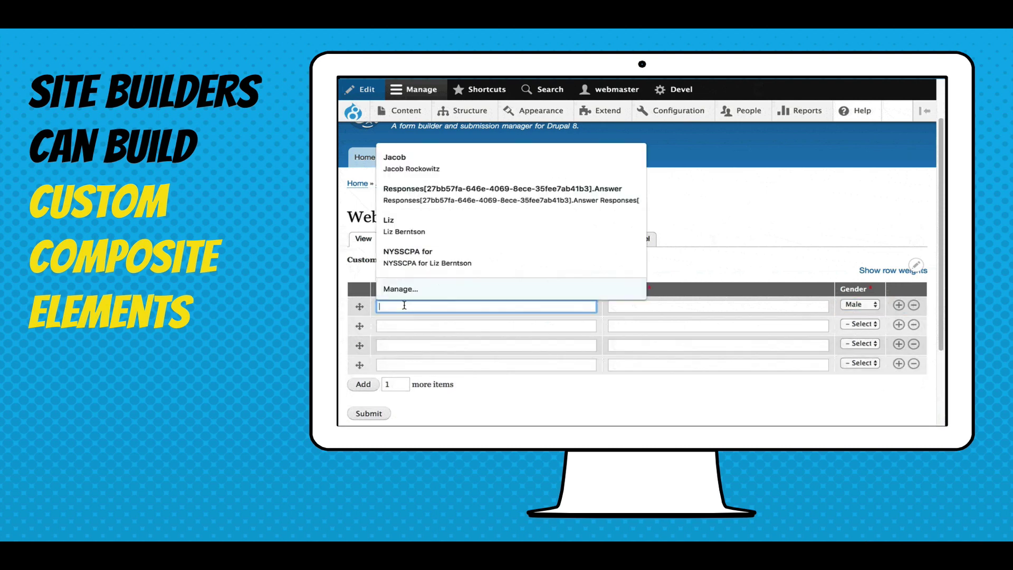
{"action": "left_click", "coordinate": [475, 162]}
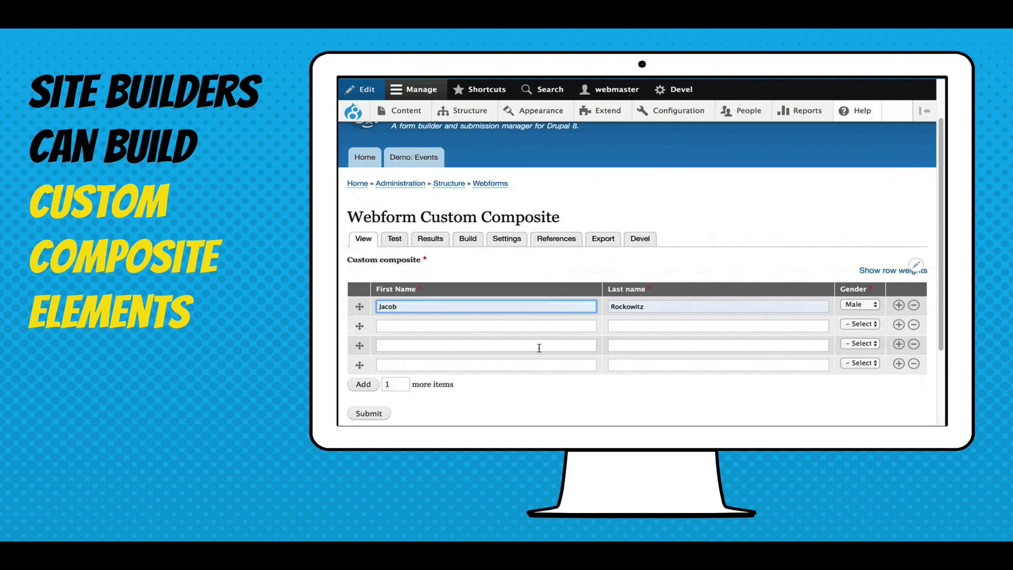
{"action": "scroll", "coordinate": [540, 323], "scroll_direction": "up", "scroll_amount": 2}
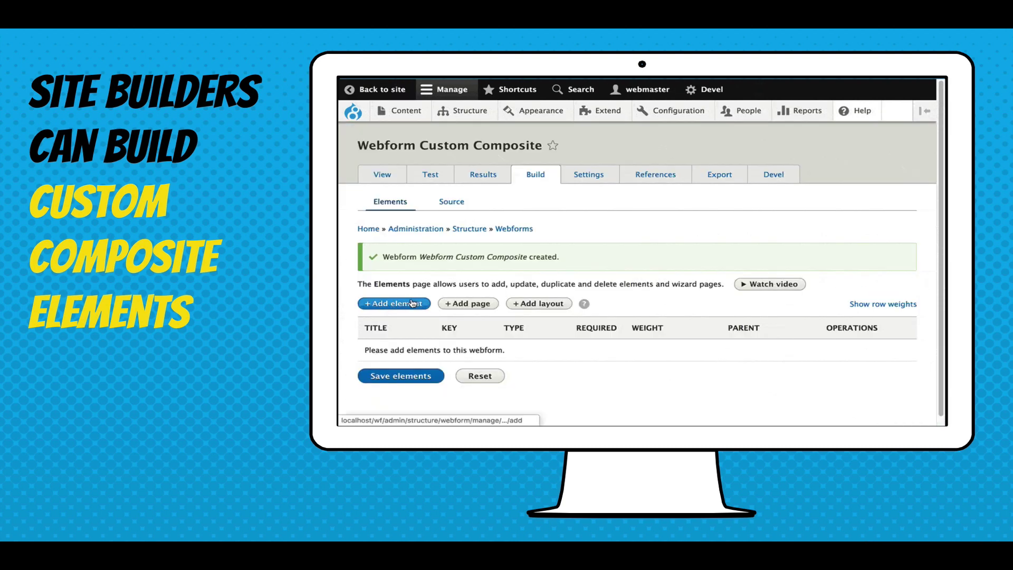
Filter elements by 'Custom' and add a Custom composite element.
{"action": "left_click", "coordinate": [407, 303]}
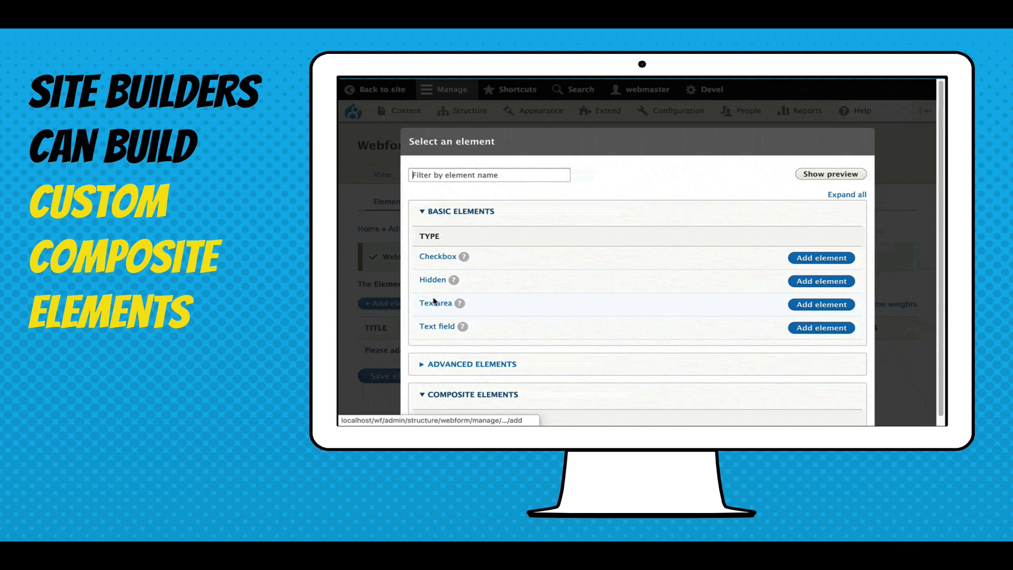
{"action": "type", "text": "Custom"}
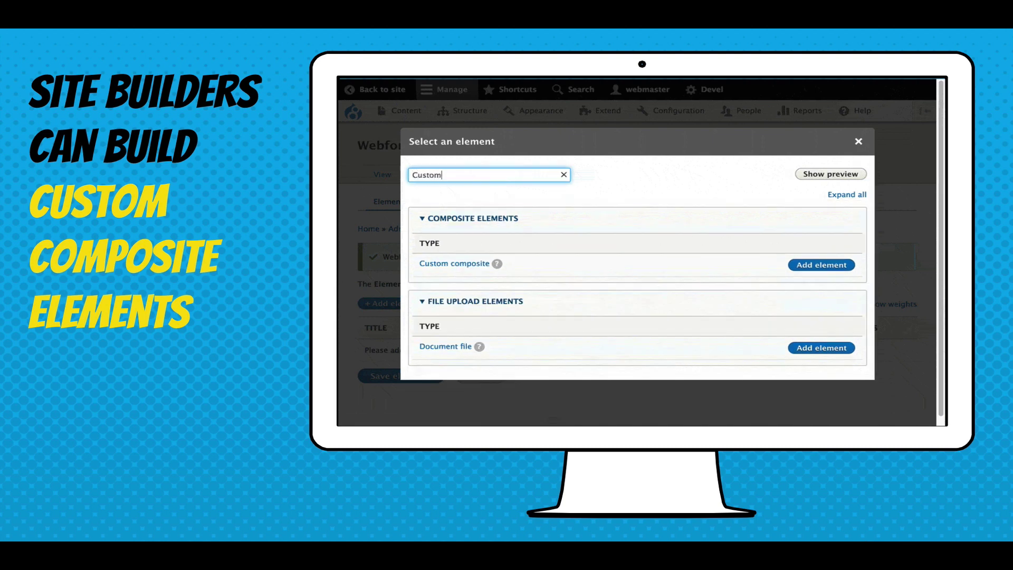
{"action": "left_click", "coordinate": [472, 264]}
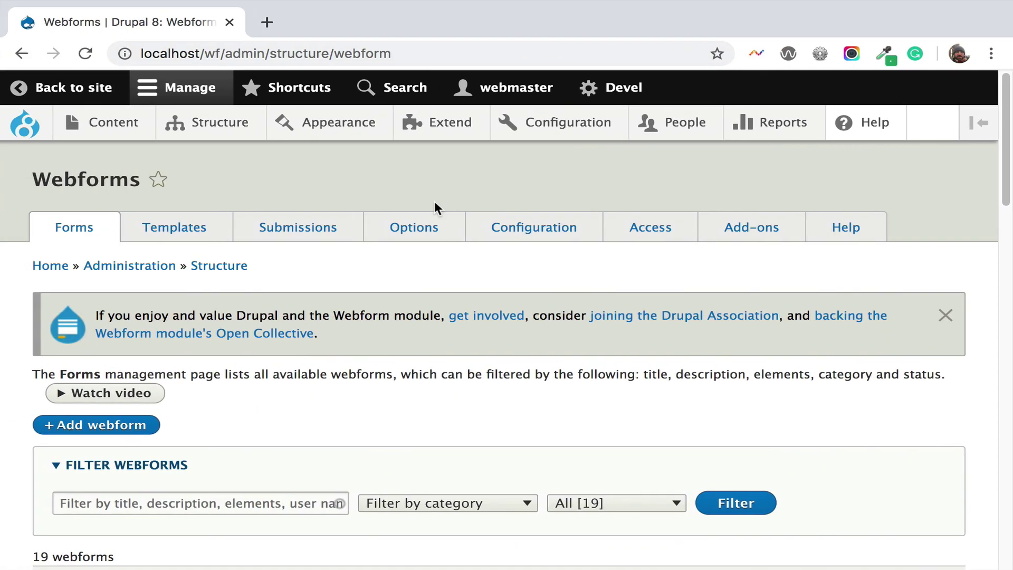
Create a new webform named 'Table demo'.
{"action": "left_click", "coordinate": [145, 424]}
{"action": "type", "text": "Table demo"}
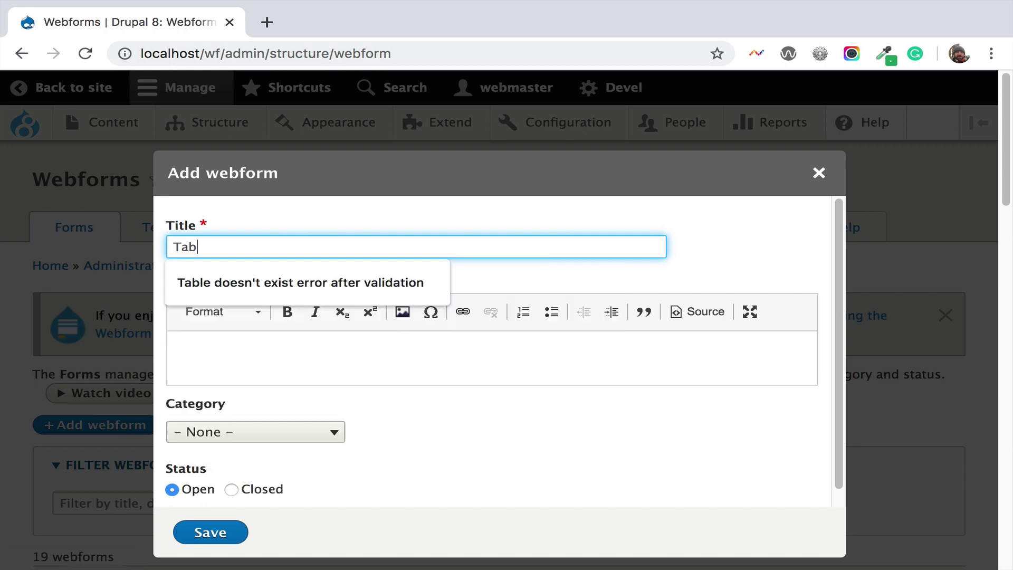
{"action": "left_click", "coordinate": [190, 533]}
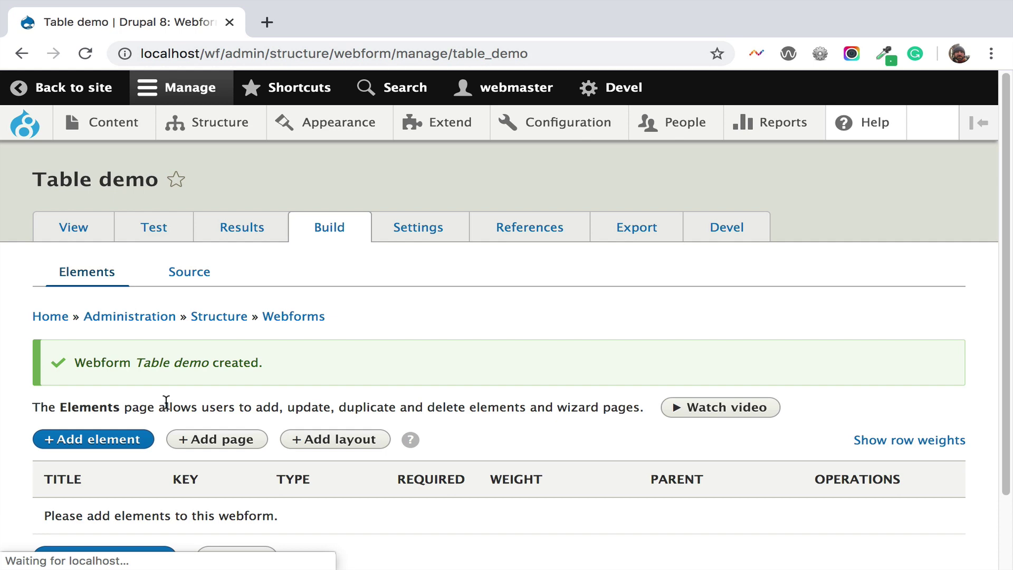
Add a Table element titled 'People' to the form.
{"action": "left_click", "coordinate": [131, 439]}
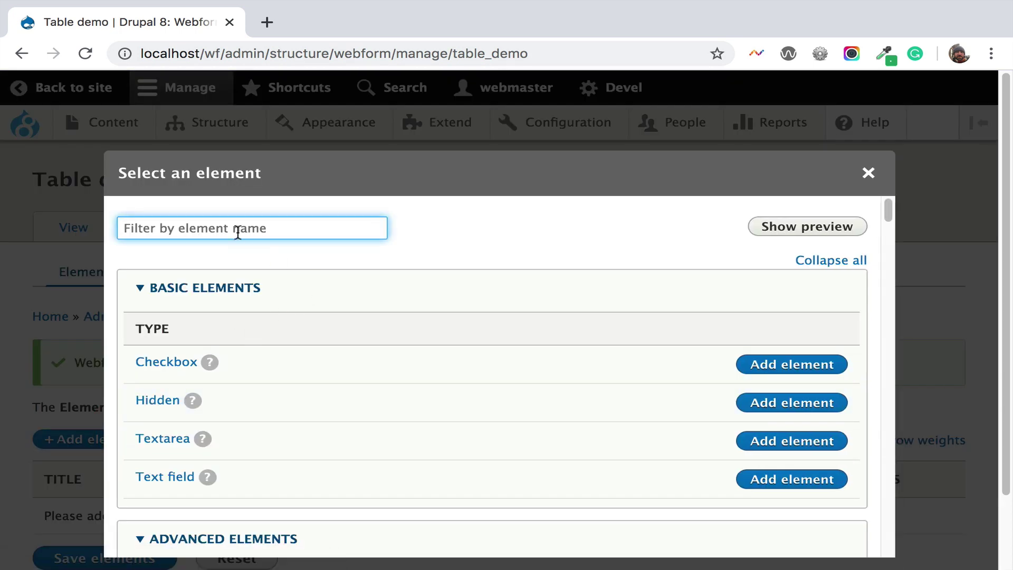
{"action": "left_click", "coordinate": [237, 229]}
{"action": "type", "text": "Table"}
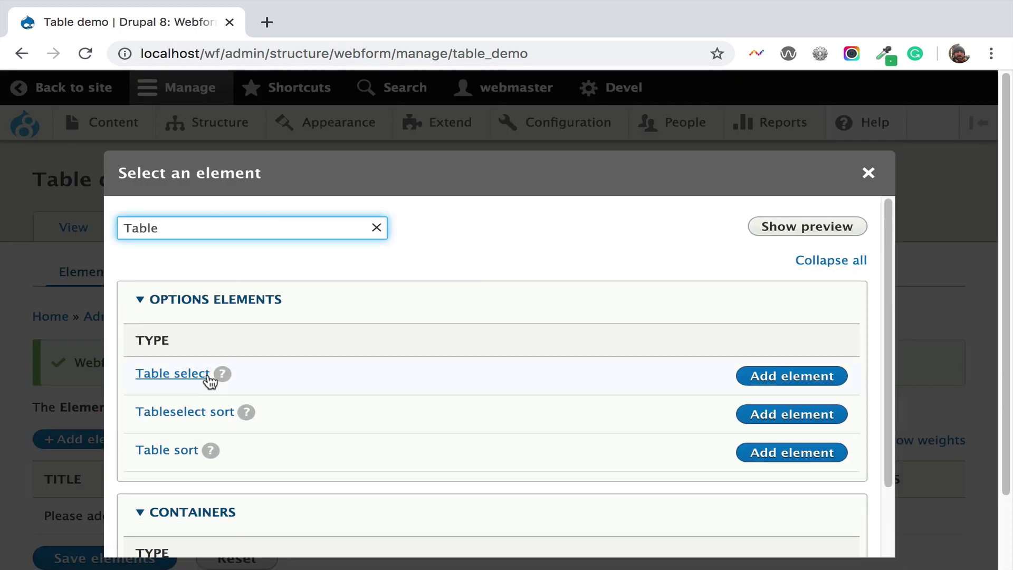
{"action": "scroll", "coordinate": [205, 390], "scroll_direction": "down", "scroll_amount": 2}
{"action": "left_click", "coordinate": [153, 503]}
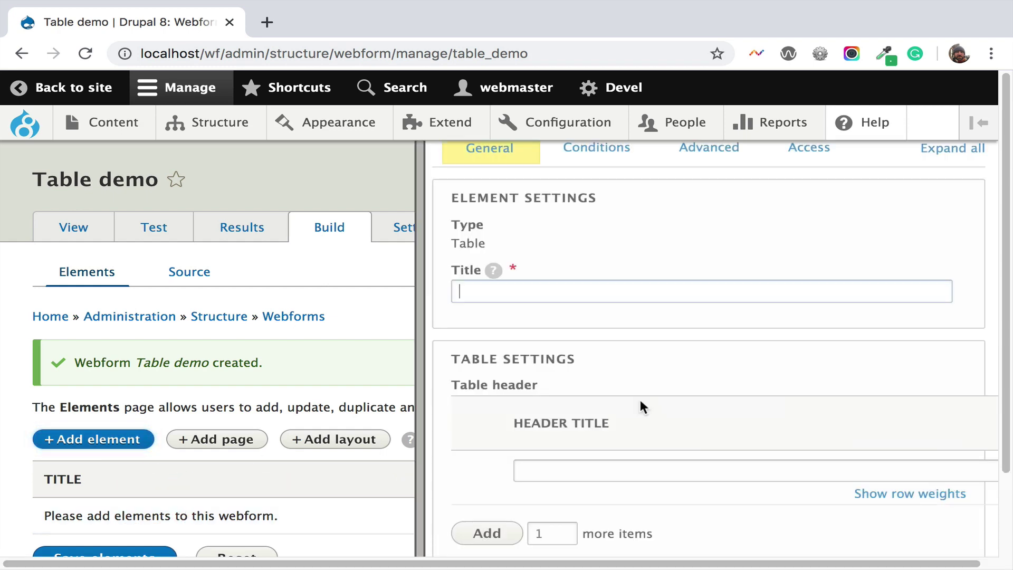
{"action": "type", "text": "People"}
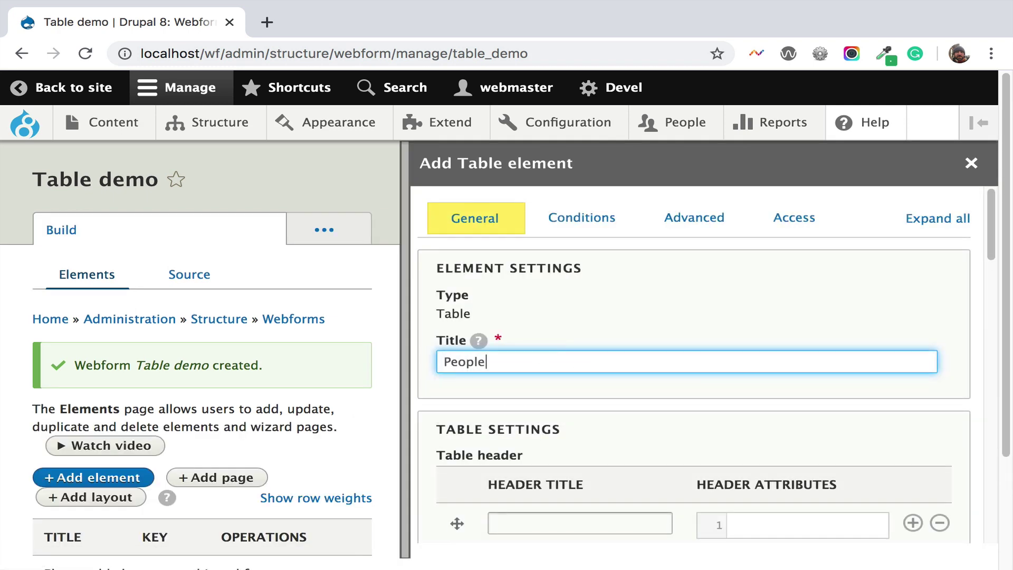
Add 2 more header rows and title them First Name, Last Name and Gender.
{"action": "scroll", "coordinate": [533, 399], "scroll_direction": "down", "scroll_amount": 4}
{"action": "double_click", "coordinate": [541, 344]}
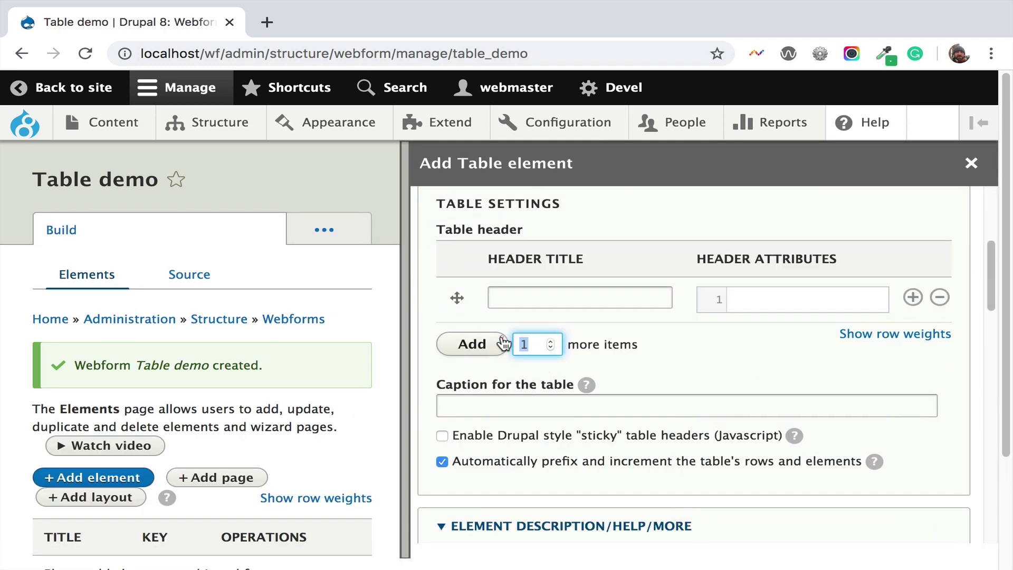
{"action": "type", "text": "2"}
{"action": "left_click", "coordinate": [486, 345]}
{"action": "left_click", "coordinate": [515, 297]}
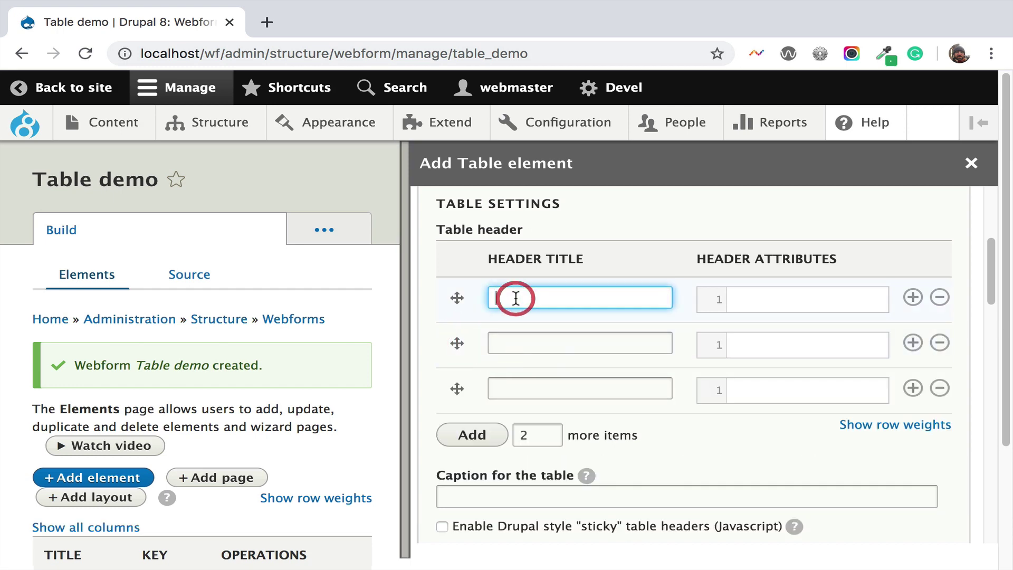
{"action": "type", "text": "First Name"}
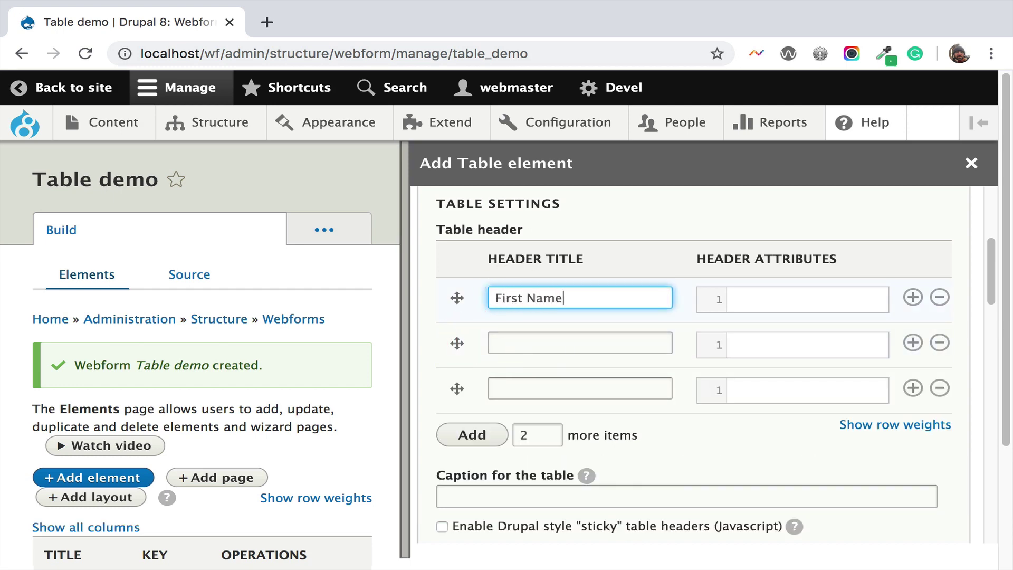
{"action": "left_click", "coordinate": [531, 348]}
{"action": "type", "text": "Last Name"}
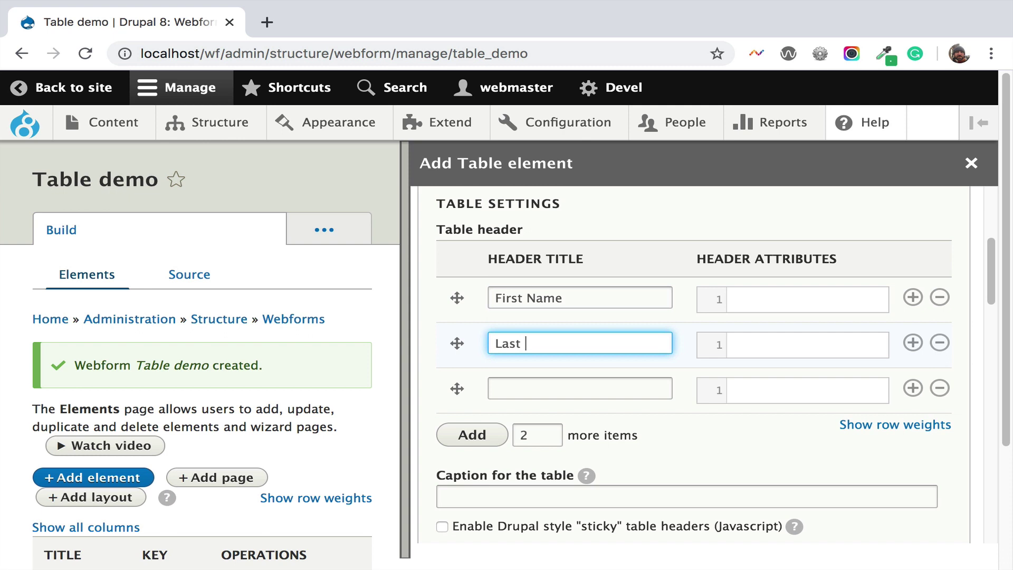
{"action": "left_click", "coordinate": [521, 384]}
{"action": "type", "text": "Gender"}
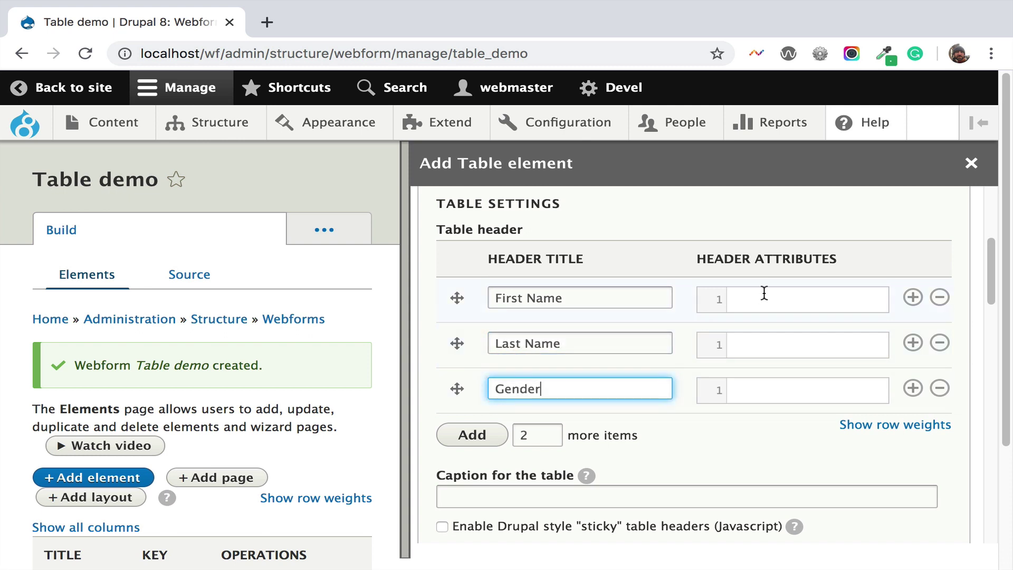
{"action": "scroll", "coordinate": [718, 337], "scroll_direction": "down", "scroll_amount": 1}
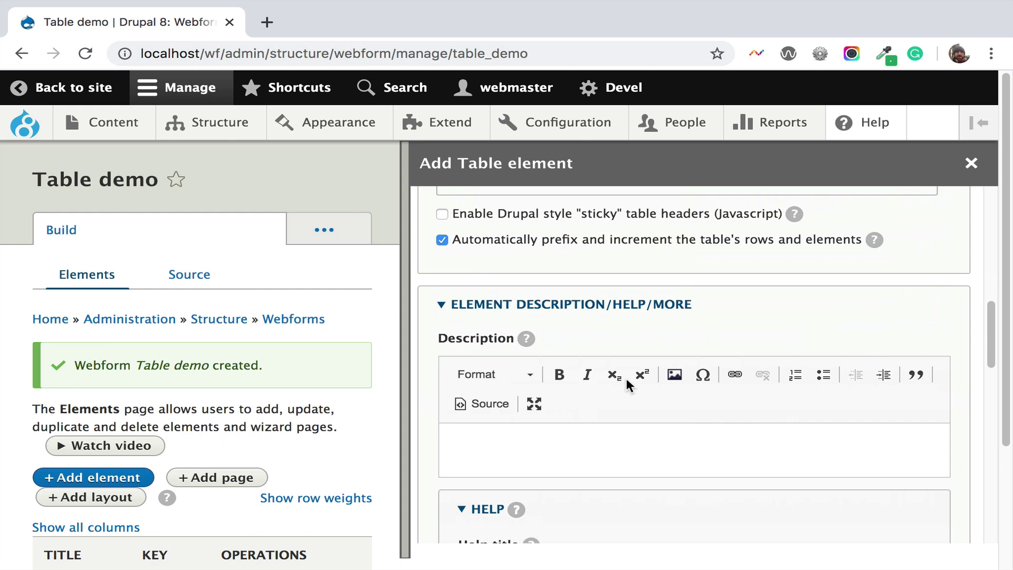
{"action": "scroll", "coordinate": [625, 376], "scroll_direction": "down", "scroll_amount": 15}
Save the People table and start a new table row, entering its title.
{"action": "left_click", "coordinate": [455, 489]}
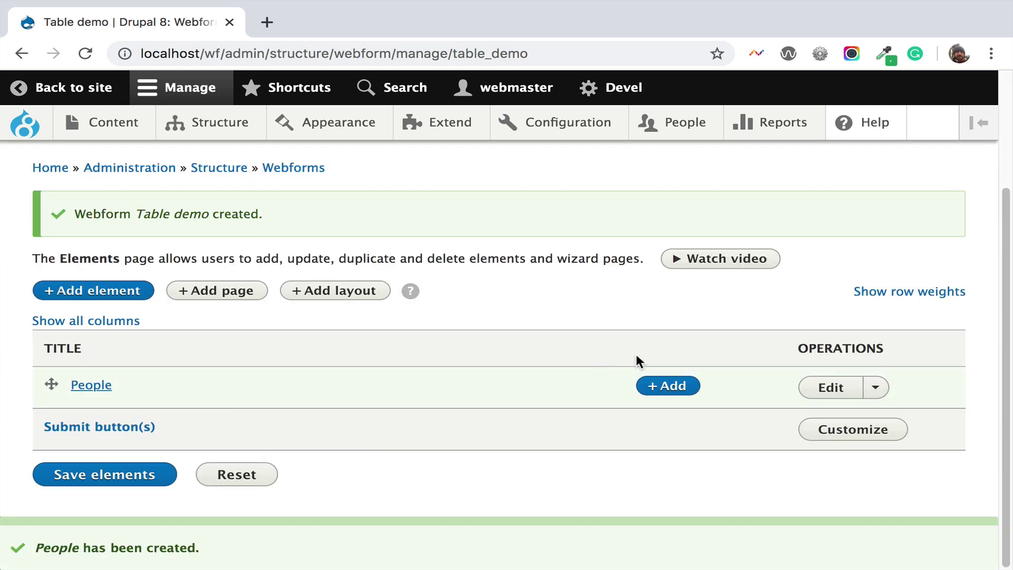
{"action": "left_click", "coordinate": [665, 385]}
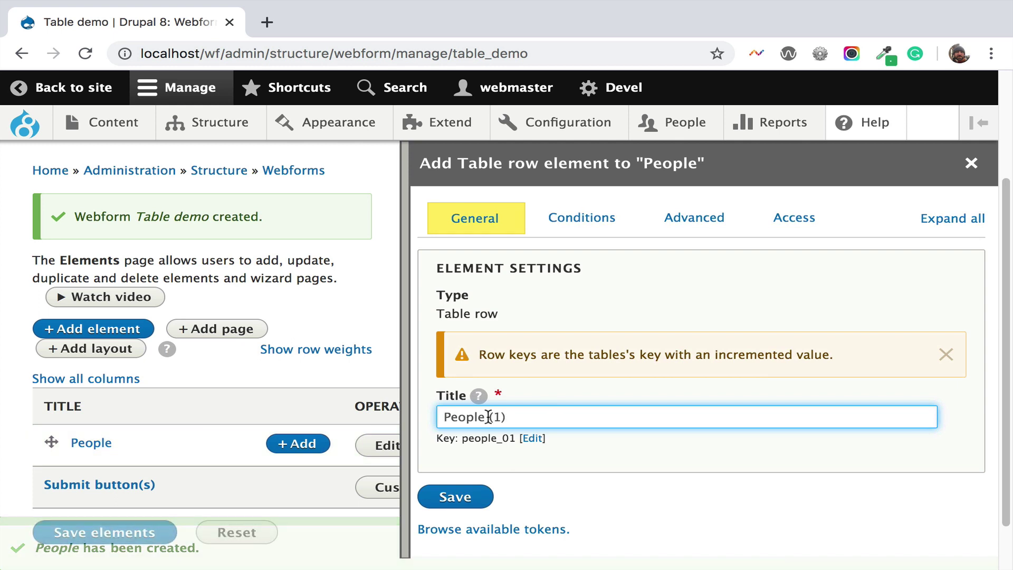
{"action": "double_click", "coordinate": [480, 416]}
{"action": "type", "text": "People"}
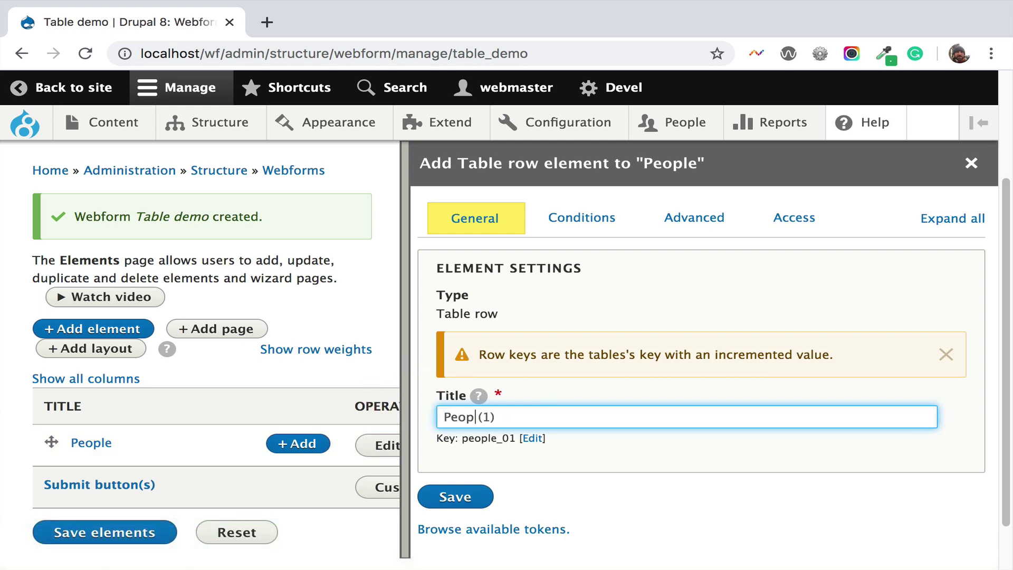
{"action": "double_click", "coordinate": [465, 417]}
{"action": "type", "text": "P"}
{"action": "key", "text": "BackSpace"}
{"action": "type", "text": "Peron"}
Set the row key to person_01, correct the title to Person (1), and save.
{"action": "left_click", "coordinate": [533, 439]}
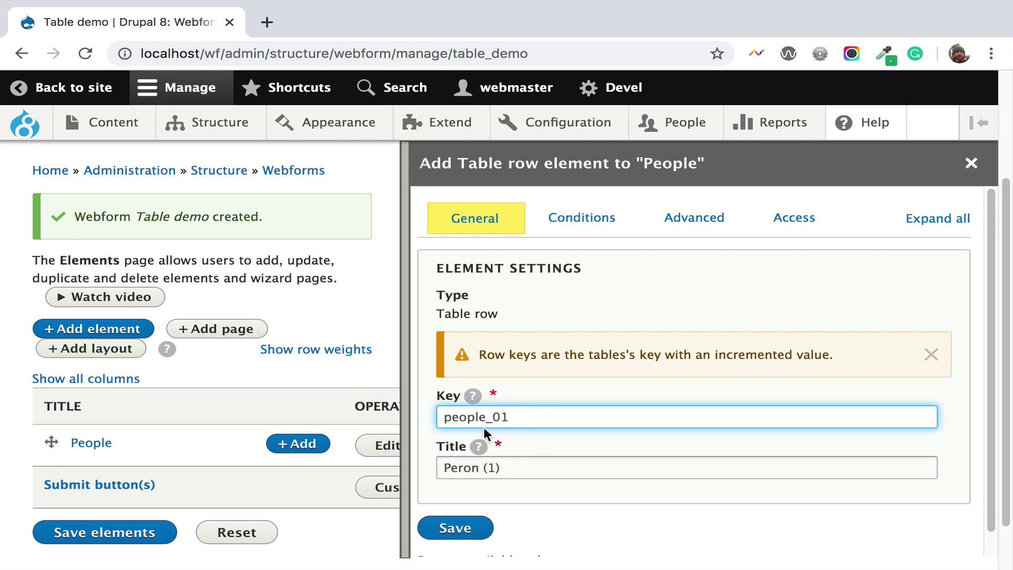
{"action": "left_click_drag", "start_coordinate": [484, 417], "coordinate": [452, 416]}
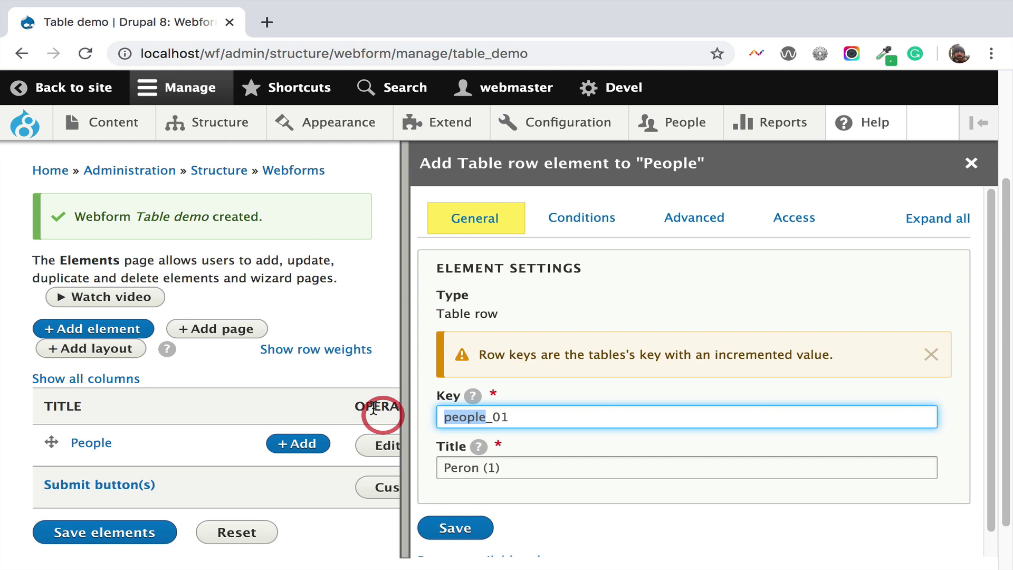
{"action": "type", "text": "person"}
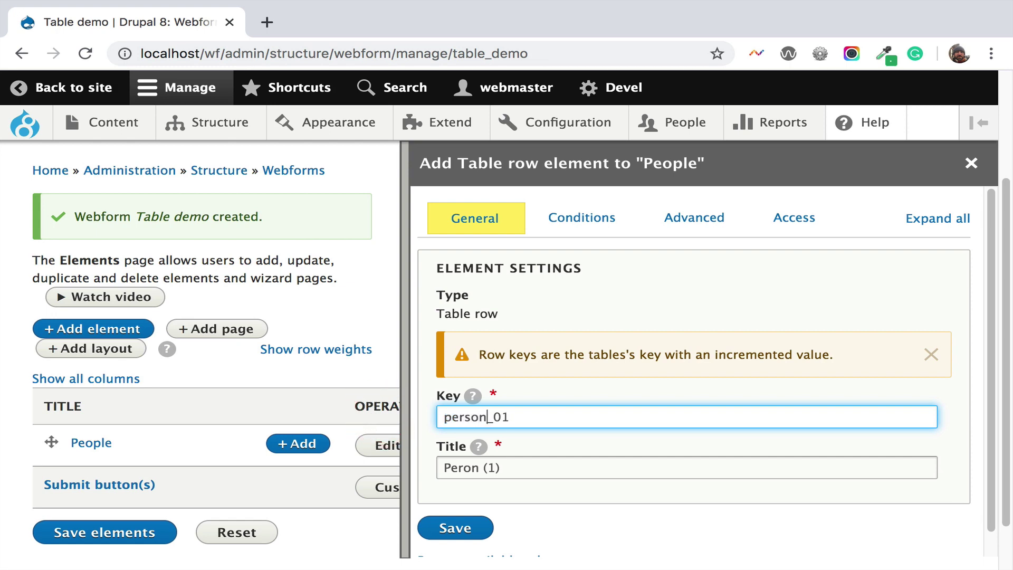
{"action": "left_click", "coordinate": [467, 530]}
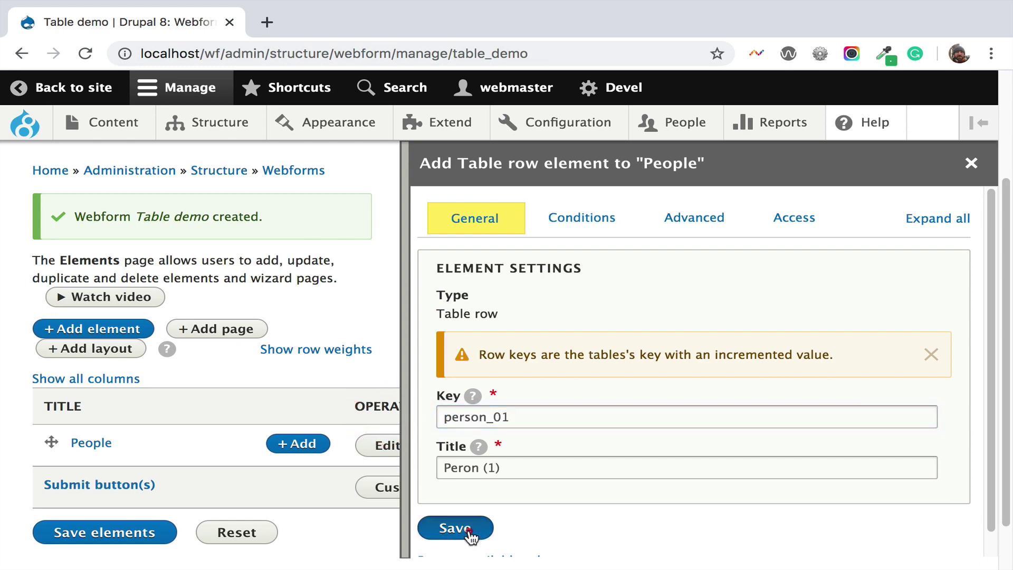
{"action": "left_click", "coordinate": [463, 468]}
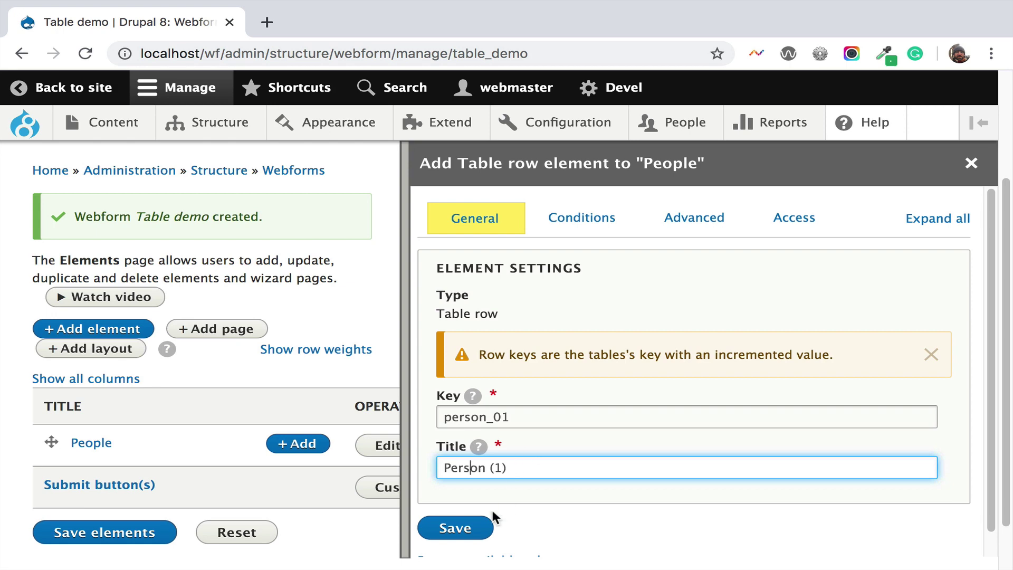
{"action": "left_click", "coordinate": [479, 526]}
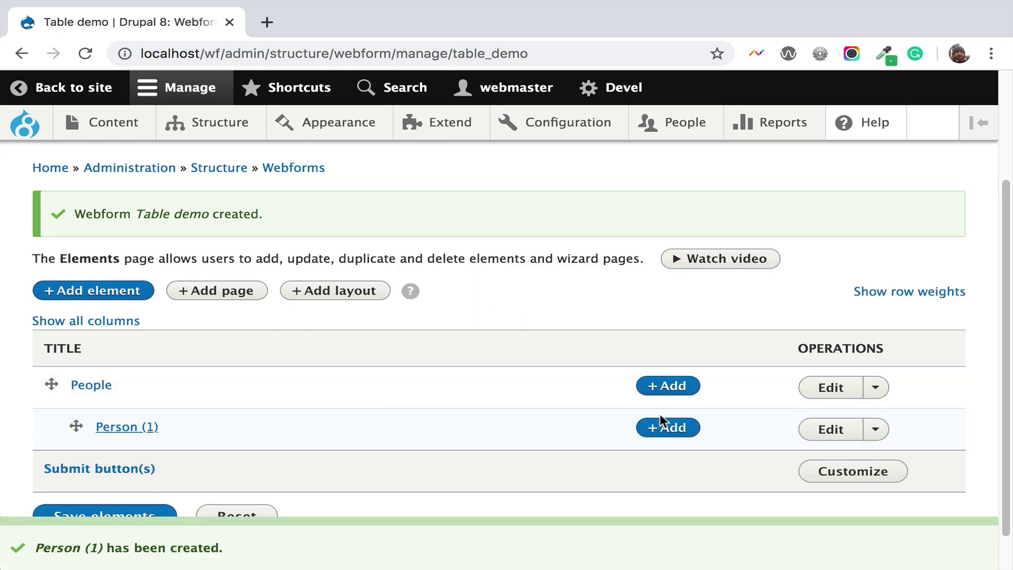
Add a text field titled 'First Name 1' inside Person (1).
{"action": "left_click", "coordinate": [662, 424]}
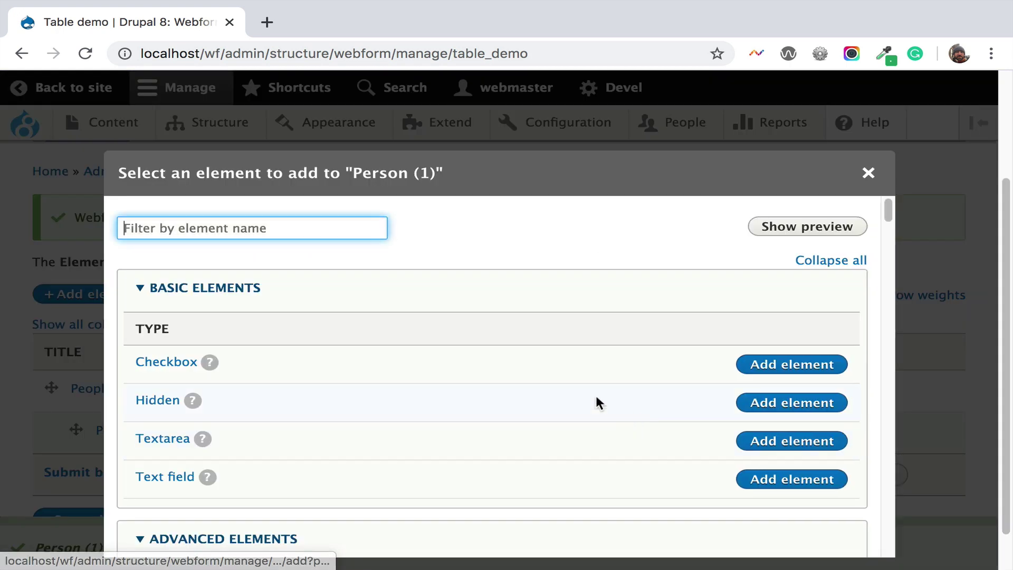
{"action": "left_click", "coordinate": [175, 478]}
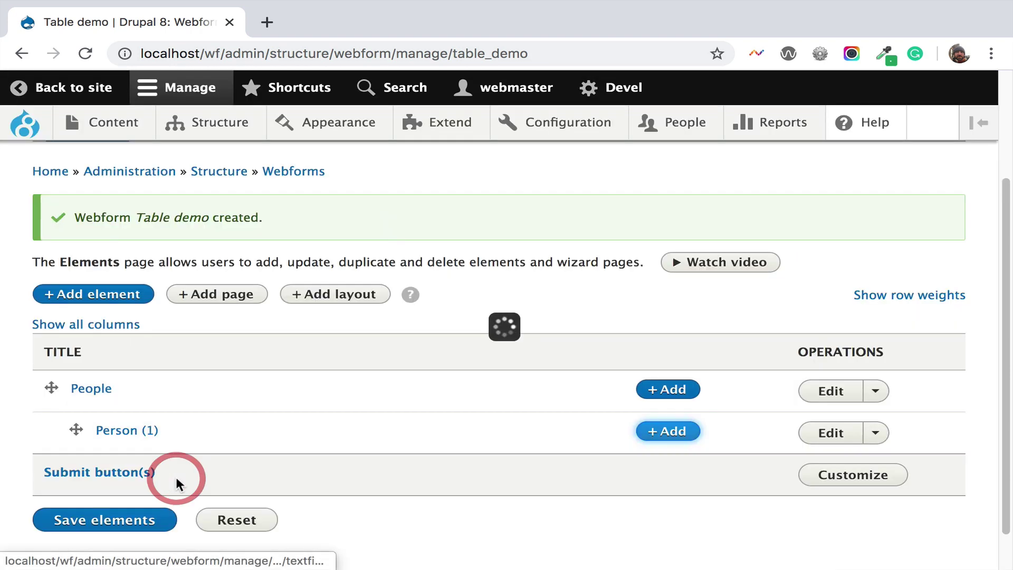
{"action": "type", "text": "Fir"}
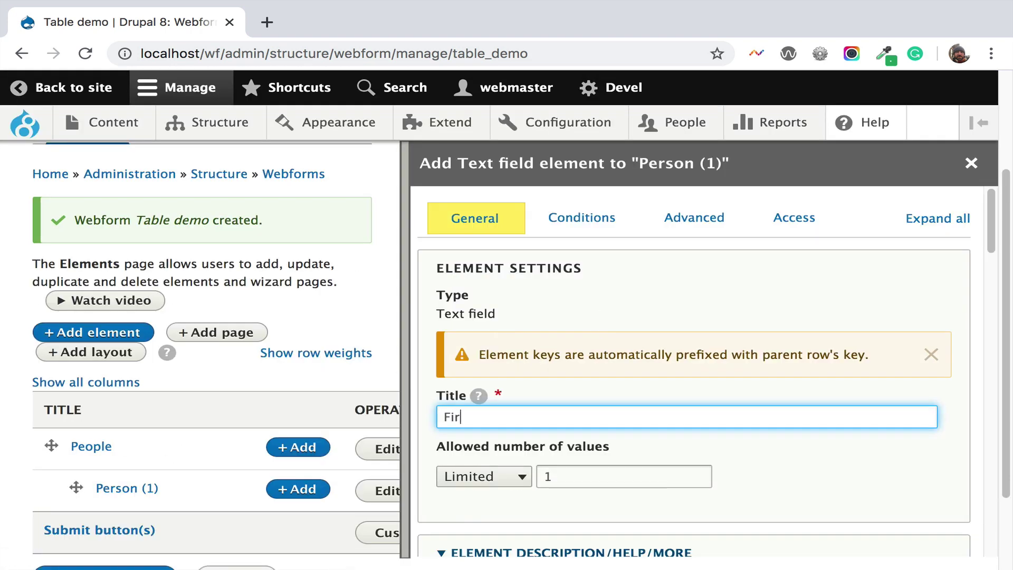
{"action": "type", "text": "st Name"}
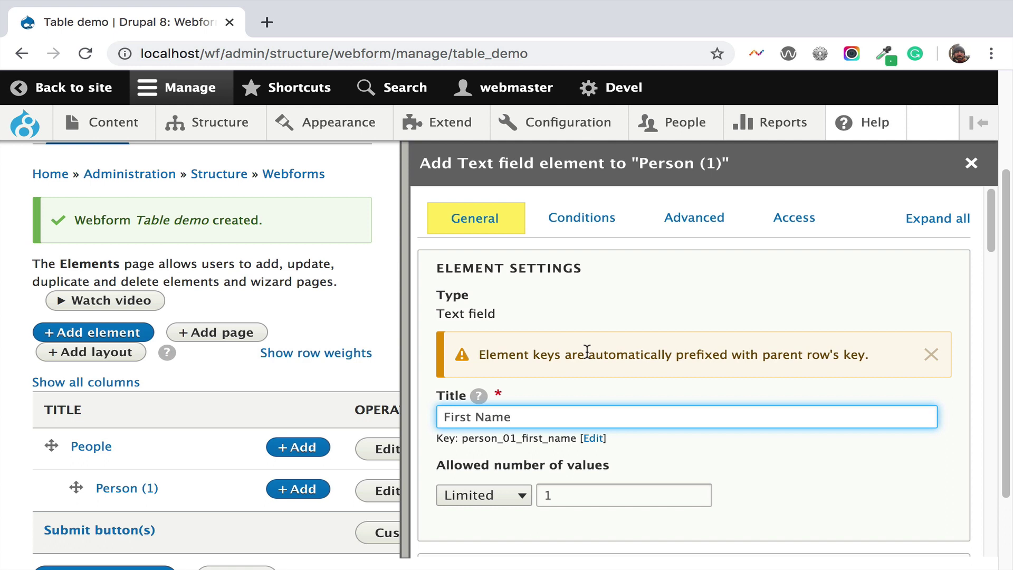
{"action": "left_click_drag", "start_coordinate": [516, 437], "coordinate": [462, 438]}
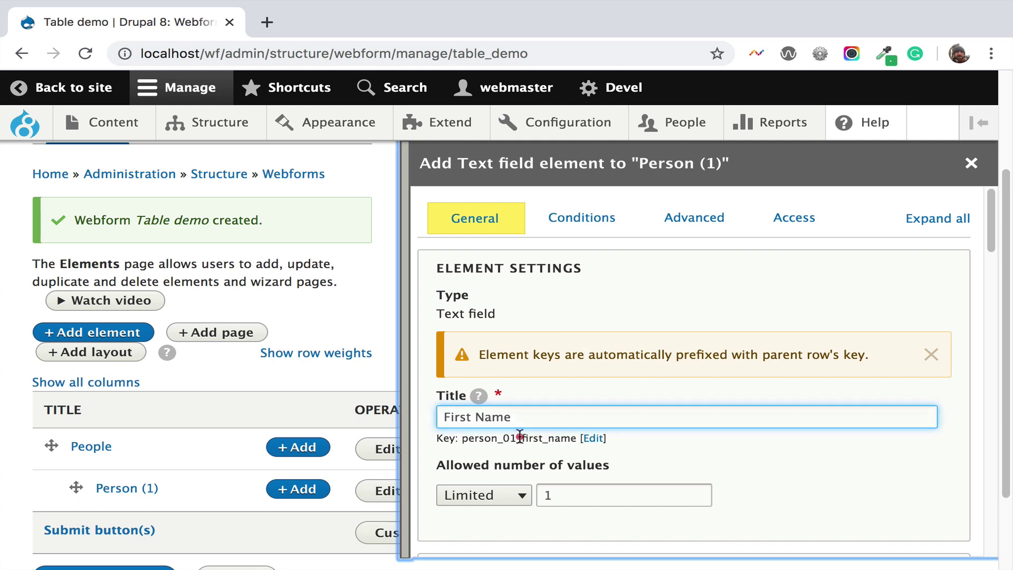
{"action": "left_click", "coordinate": [461, 438]}
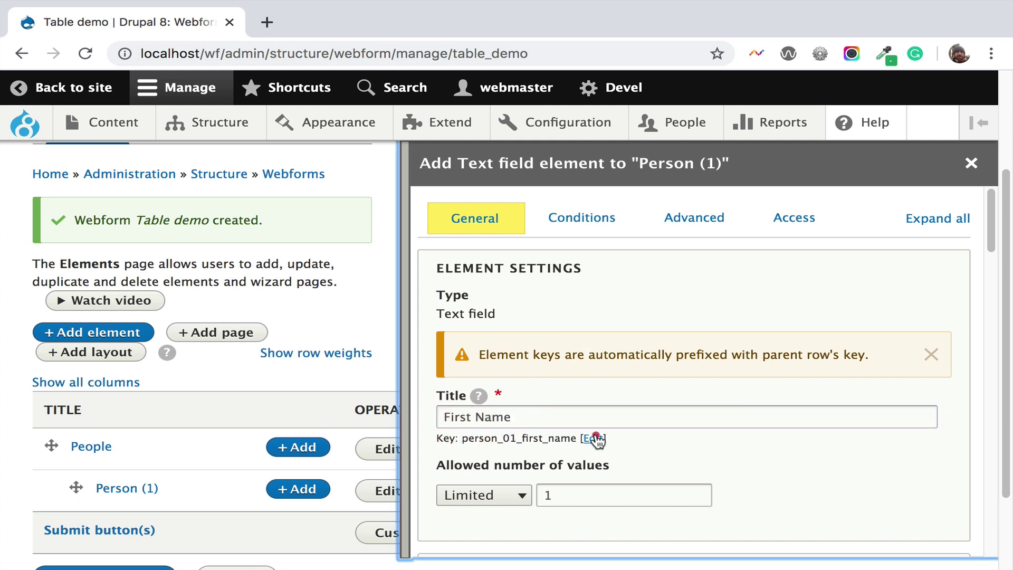
{"action": "left_click", "coordinate": [593, 438]}
{"action": "left_click", "coordinate": [529, 483]}
{"action": "type", "text": "1"}
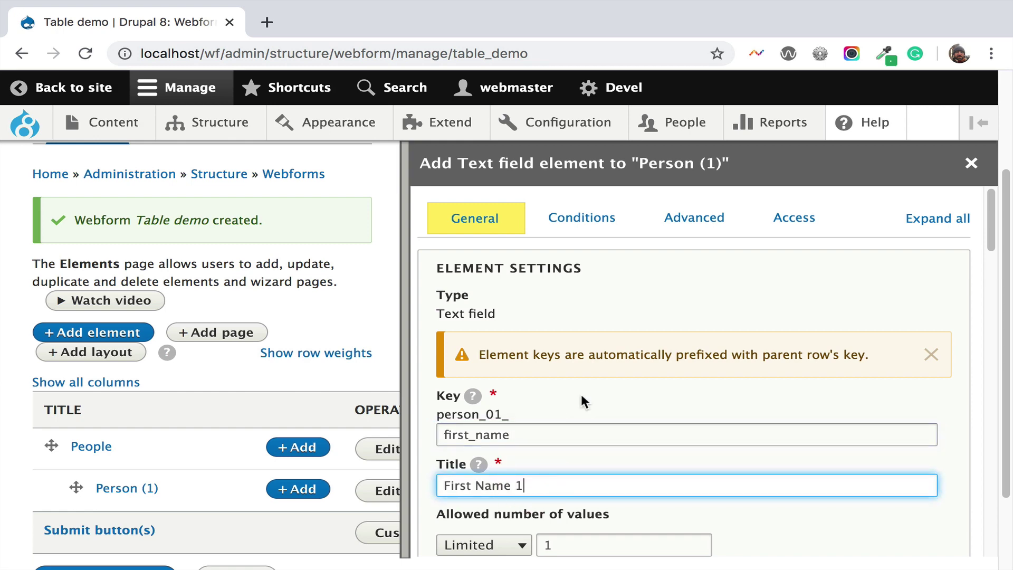
{"action": "left_click_drag", "start_coordinate": [539, 483], "coordinate": [440, 482]}
{"action": "scroll", "coordinate": [559, 352], "scroll_direction": "down", "scroll_amount": 20}
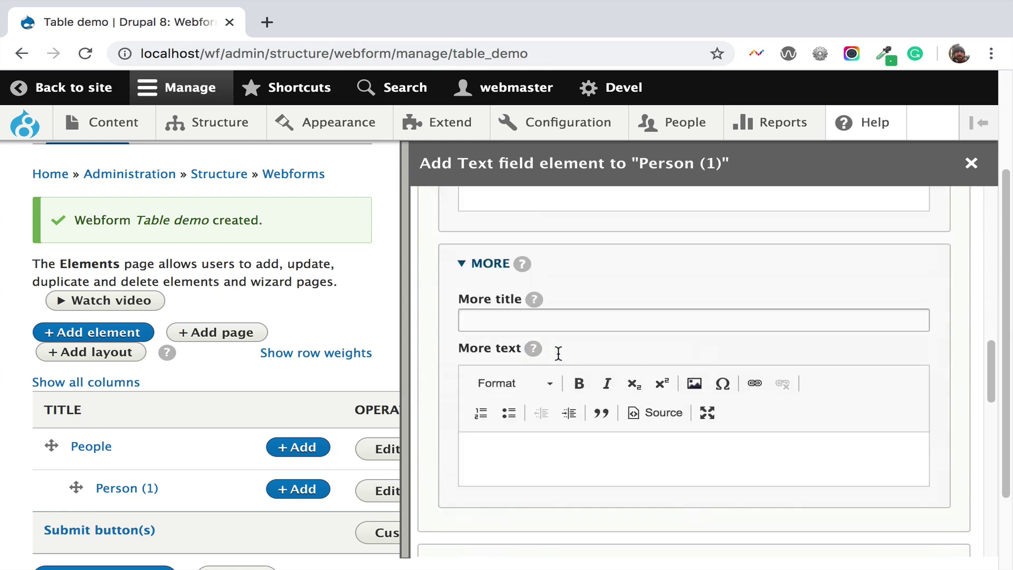
{"action": "left_click", "coordinate": [464, 503]}
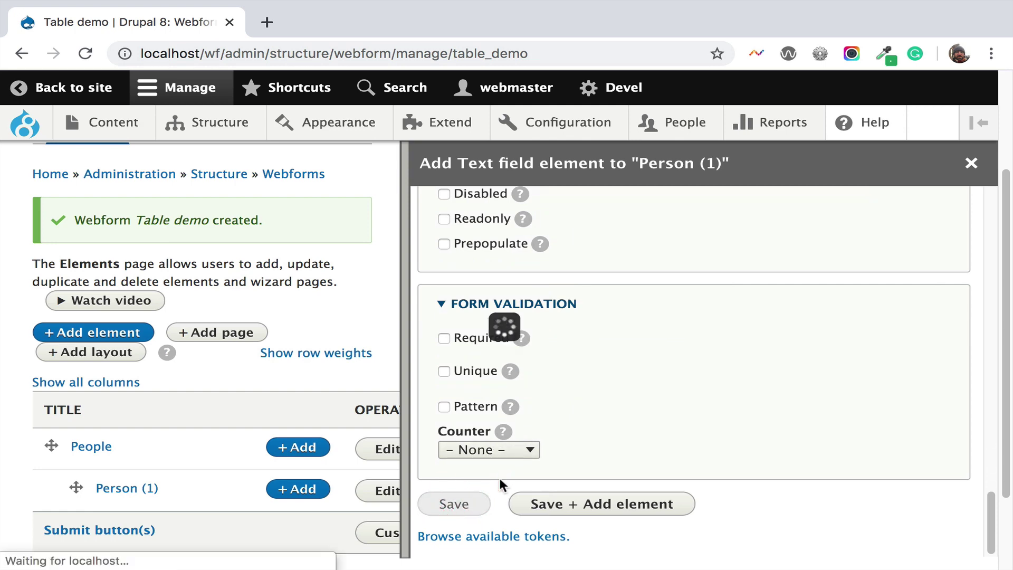
Add a text field titled 'Last Name 1' inside Person (1).
{"action": "left_click", "coordinate": [664, 432]}
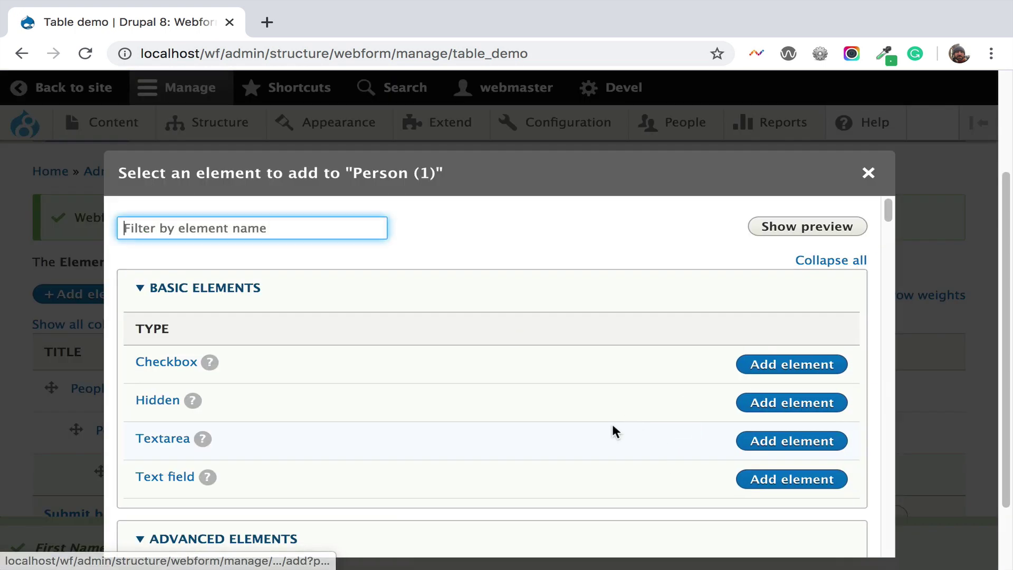
{"action": "left_click", "coordinate": [140, 478]}
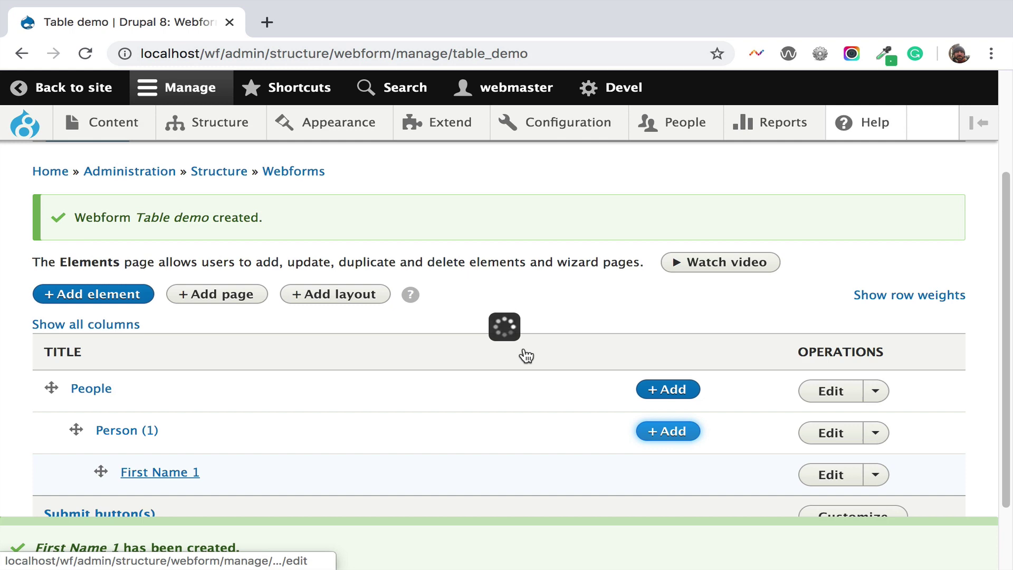
{"action": "left_click", "coordinate": [520, 411]}
{"action": "type", "text": "L"}
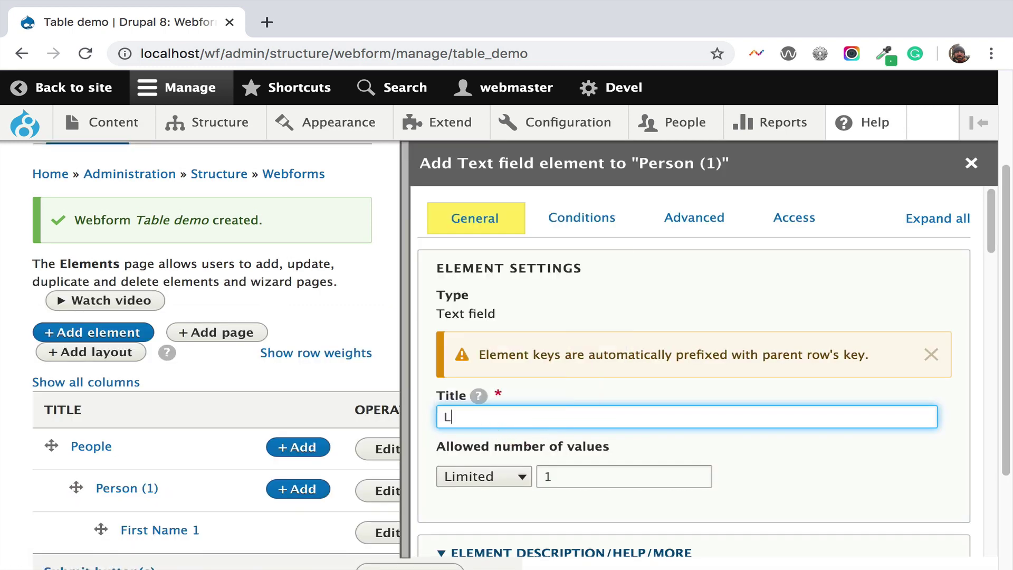
{"action": "type", "text": "ast Name"}
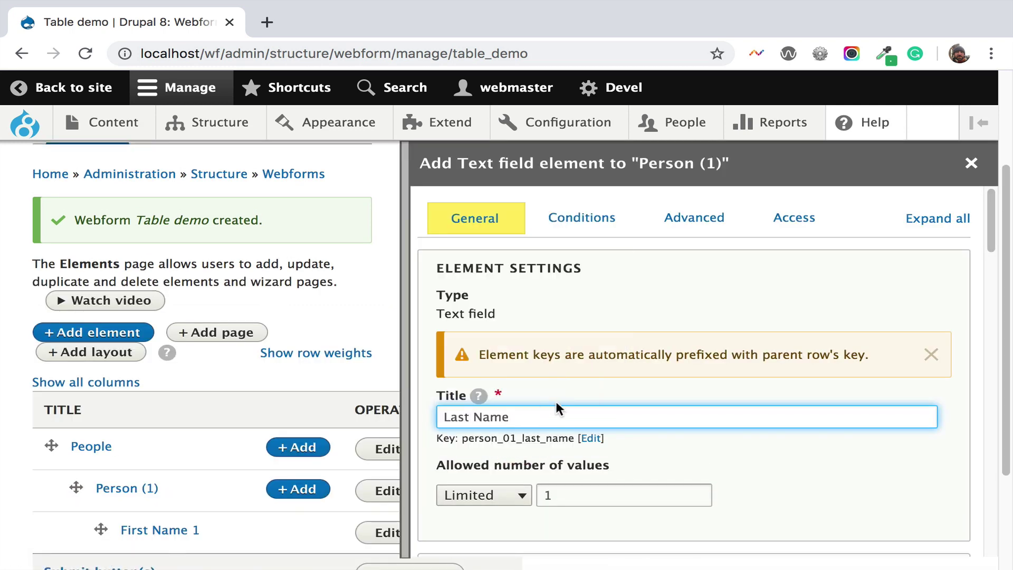
{"action": "left_click", "coordinate": [588, 439]}
{"action": "left_click", "coordinate": [521, 484]}
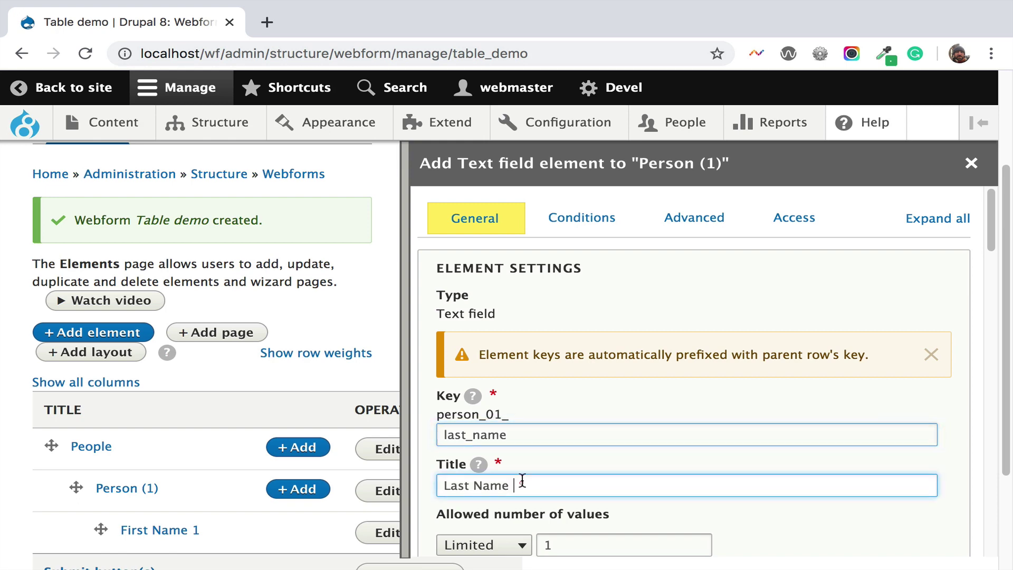
{"action": "type", "text": "1"}
{"action": "scroll", "coordinate": [517, 380], "scroll_direction": "down", "scroll_amount": 10}
{"action": "left_click", "coordinate": [466, 500]}
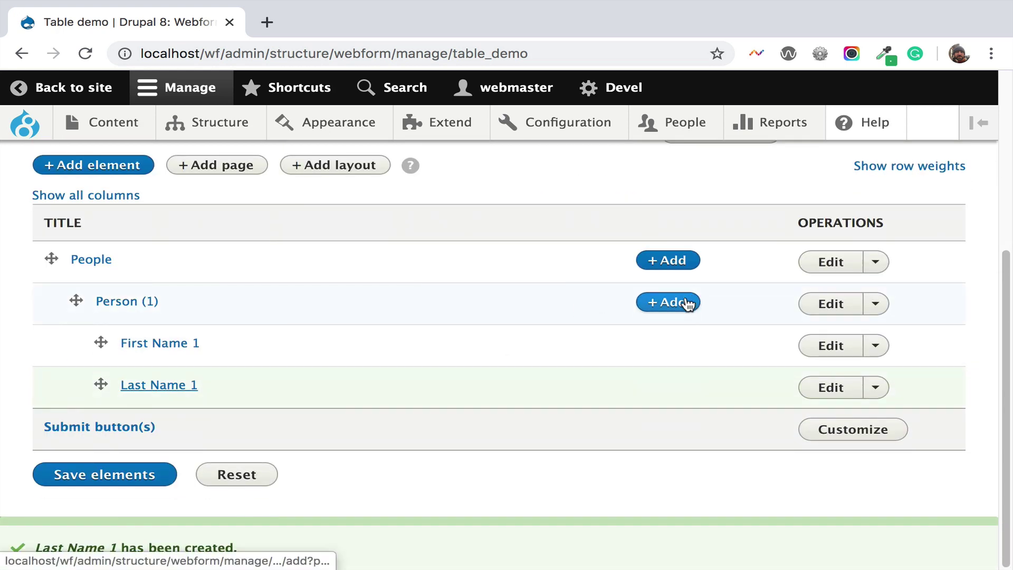
Add a Select element titled 'Gender' to Person (1) using the predefined Gender options.
{"action": "left_click", "coordinate": [686, 303]}
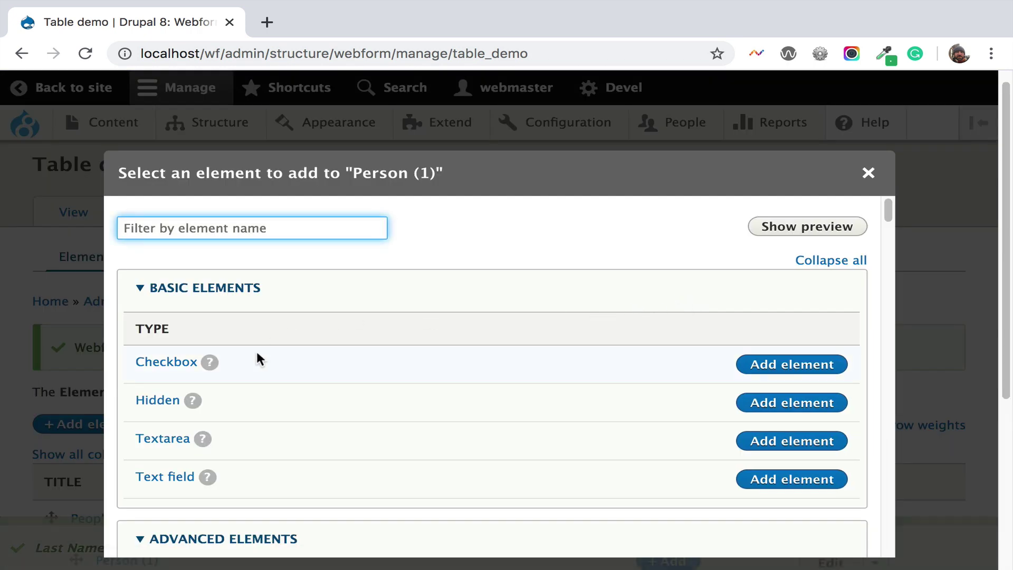
{"action": "left_click", "coordinate": [230, 221]}
{"action": "type", "text": "Selec"}
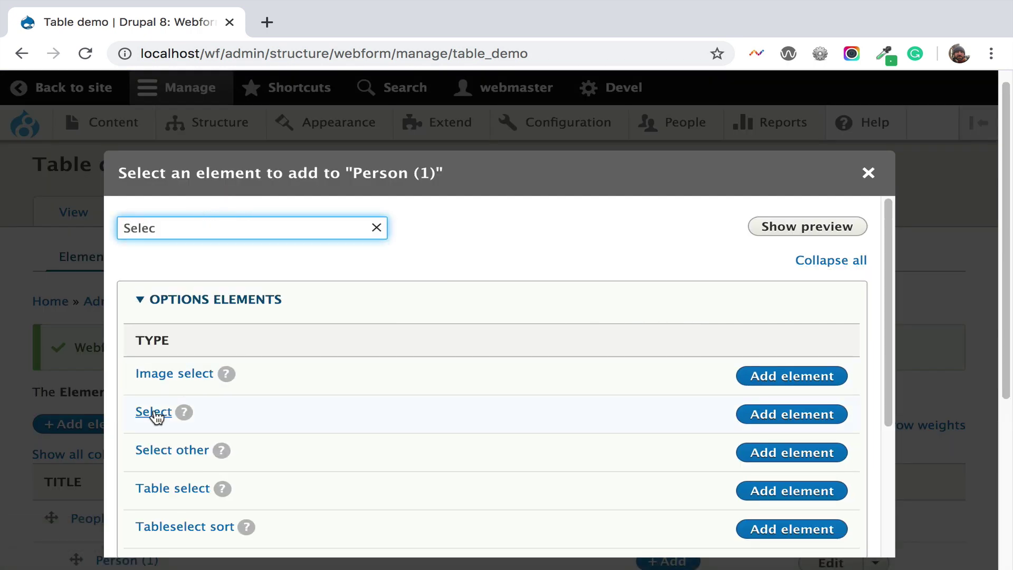
{"action": "left_click", "coordinate": [154, 412]}
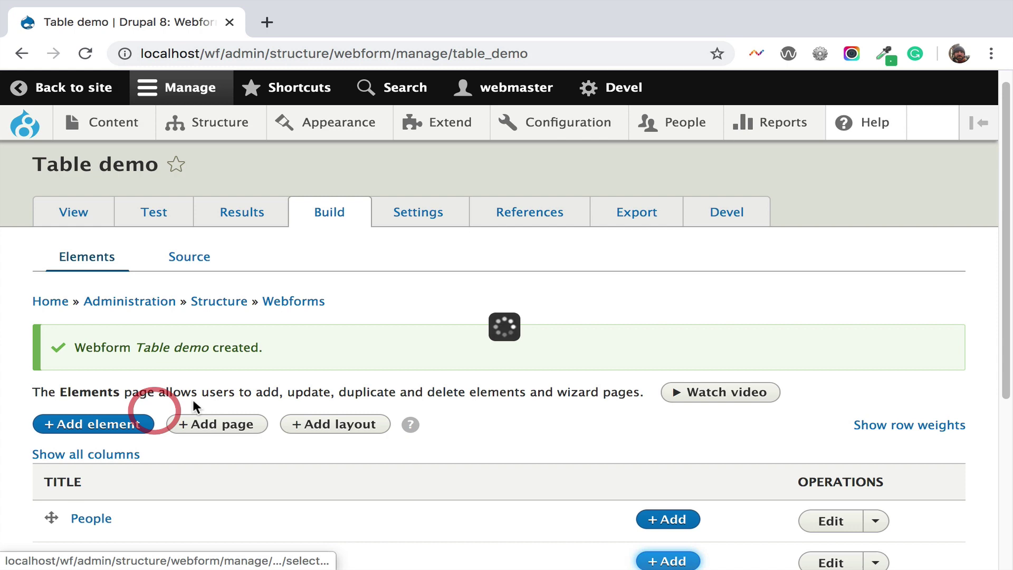
{"action": "type", "text": "Gender"}
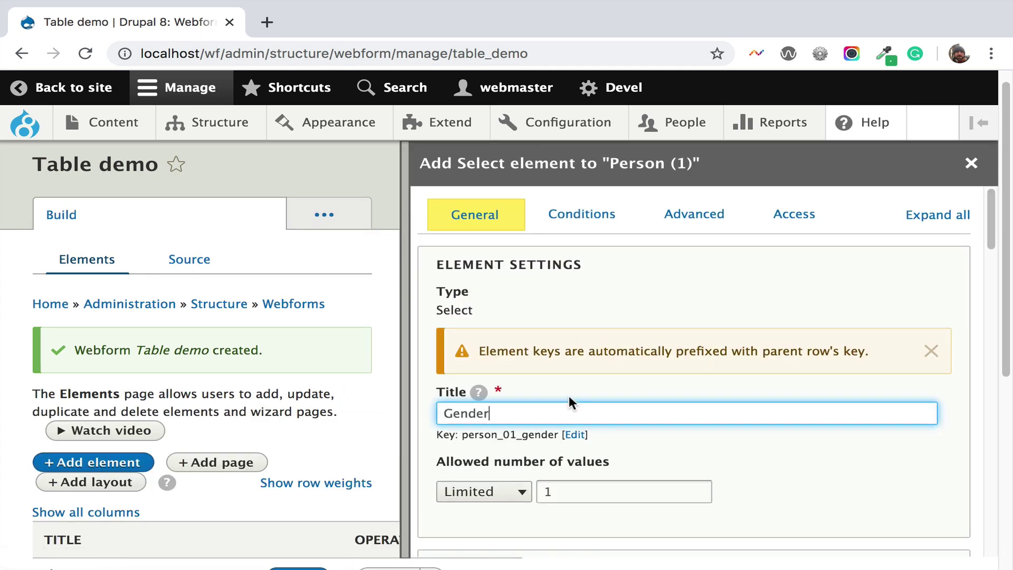
{"action": "scroll", "coordinate": [568, 394], "scroll_direction": "down", "scroll_amount": 3}
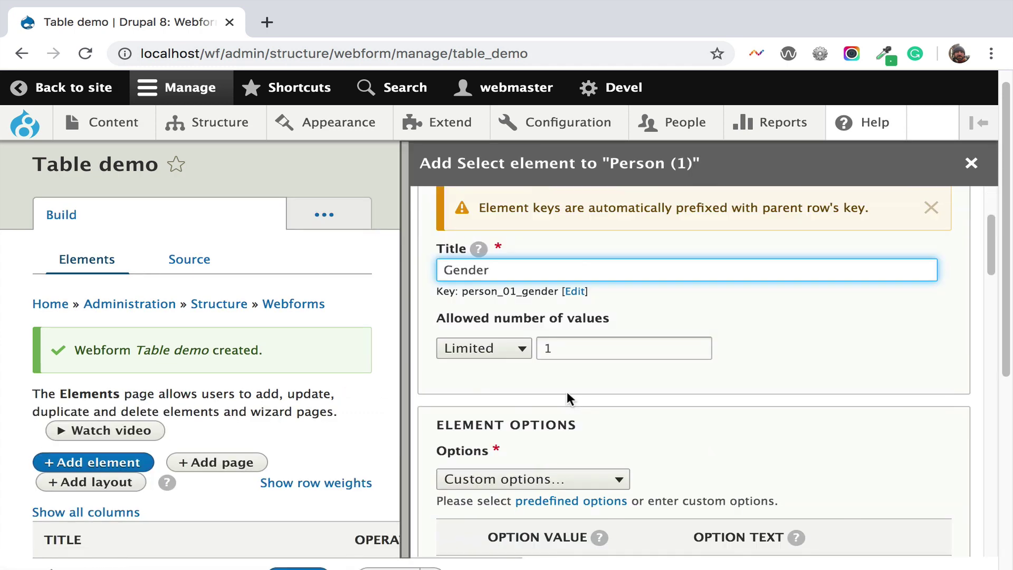
{"action": "left_click", "coordinate": [568, 478]}
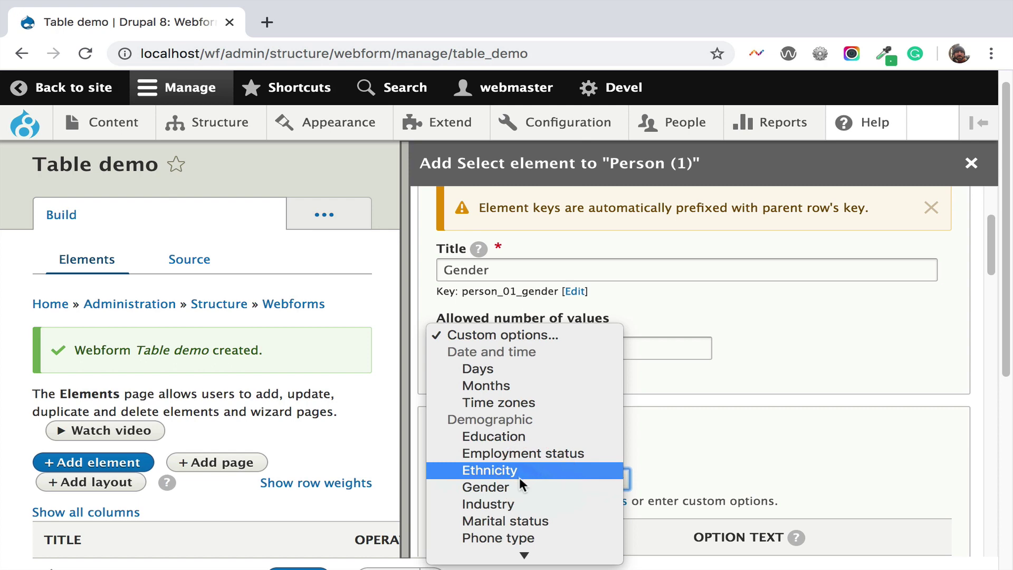
{"action": "left_click", "coordinate": [520, 486]}
Retitle the element 'Gender 1' (key person_01_gender) and save it.
{"action": "left_click", "coordinate": [575, 291]}
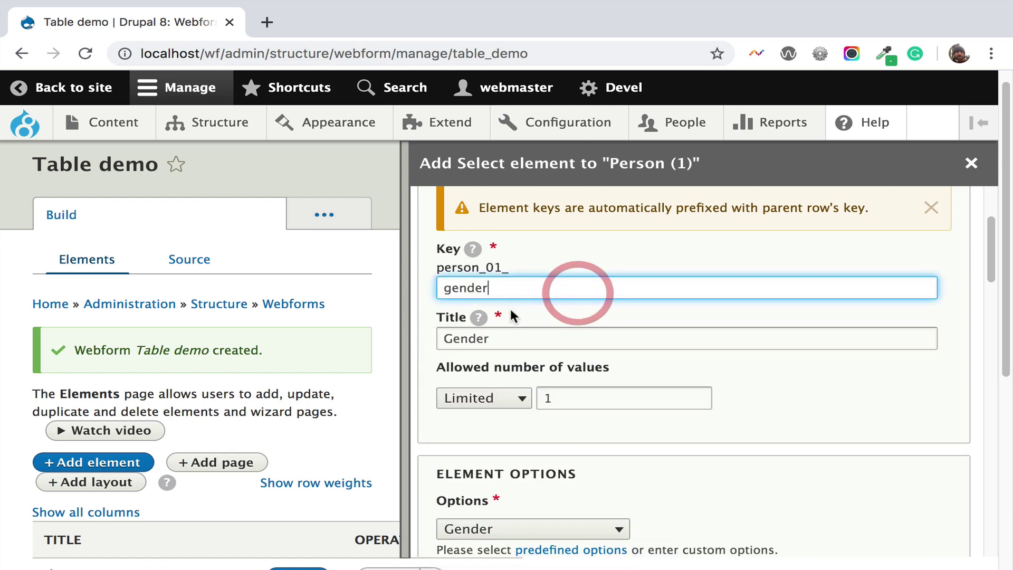
{"action": "left_click", "coordinate": [506, 338]}
{"action": "type", "text": "1"}
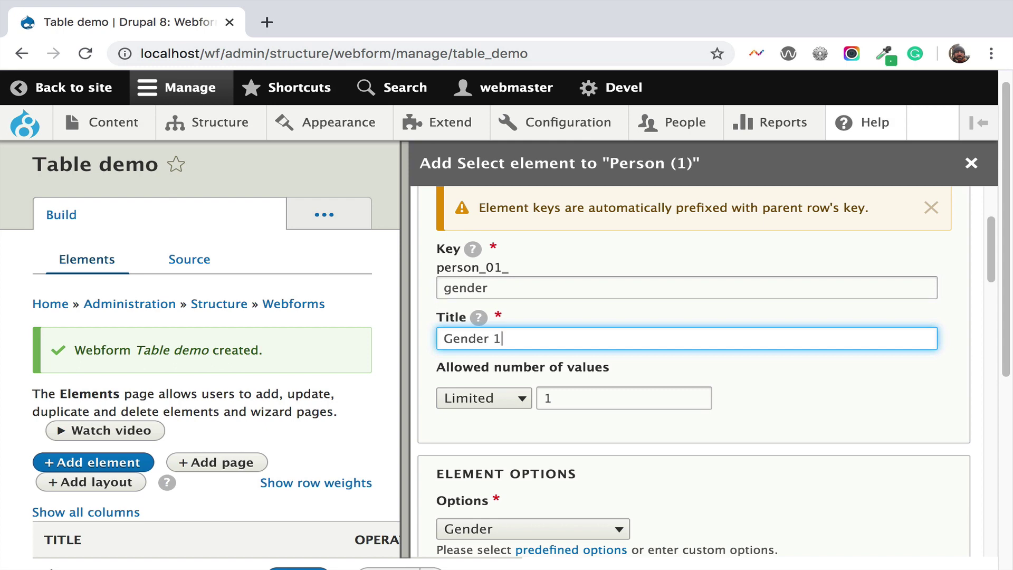
{"action": "scroll", "coordinate": [506, 327], "scroll_direction": "down", "scroll_amount": 15}
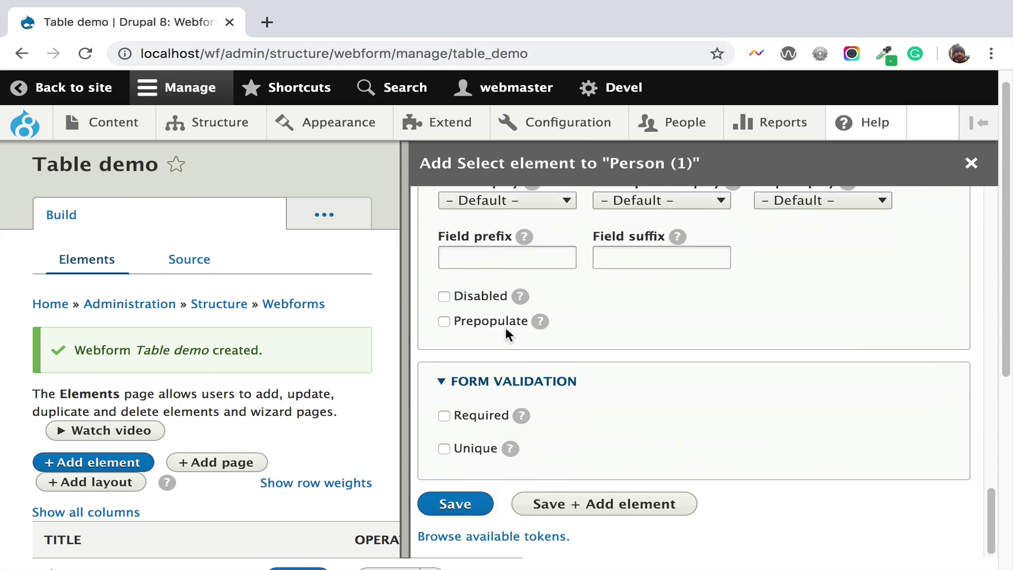
{"action": "left_click", "coordinate": [458, 504]}
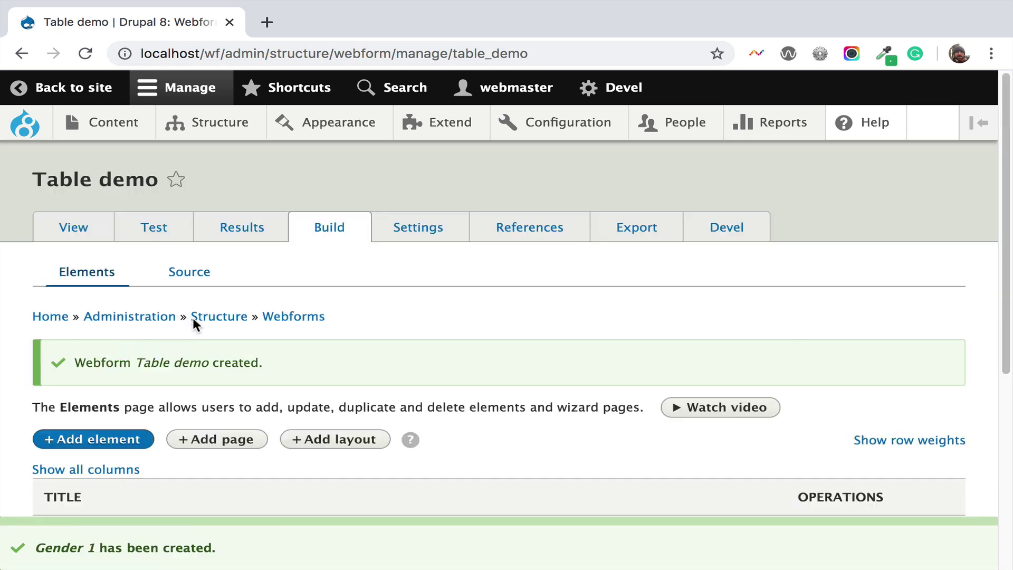
{"action": "scroll", "coordinate": [140, 296], "scroll_direction": "down", "scroll_amount": 5}
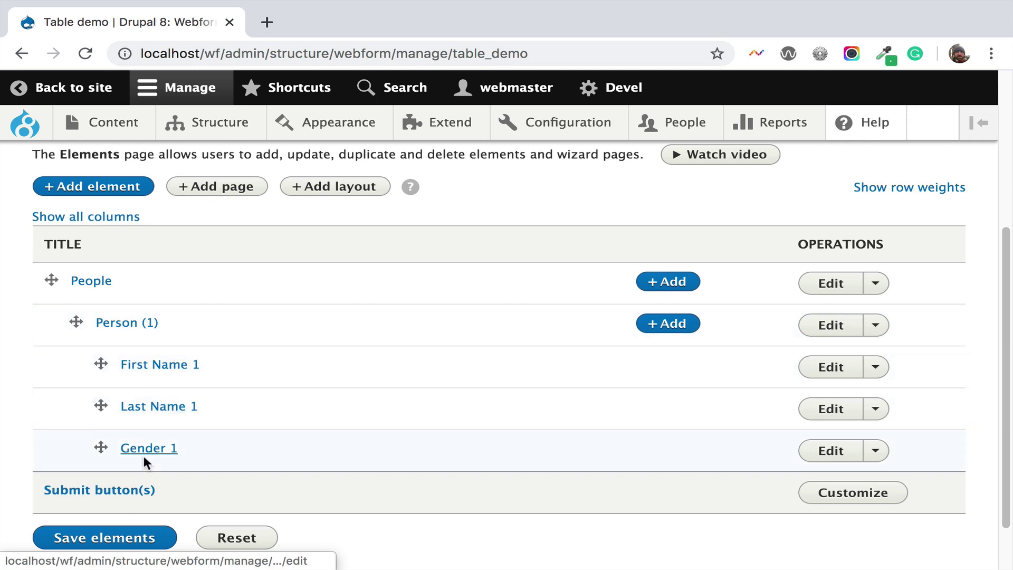
{"action": "scroll", "coordinate": [106, 364], "scroll_direction": "up", "scroll_amount": 5}
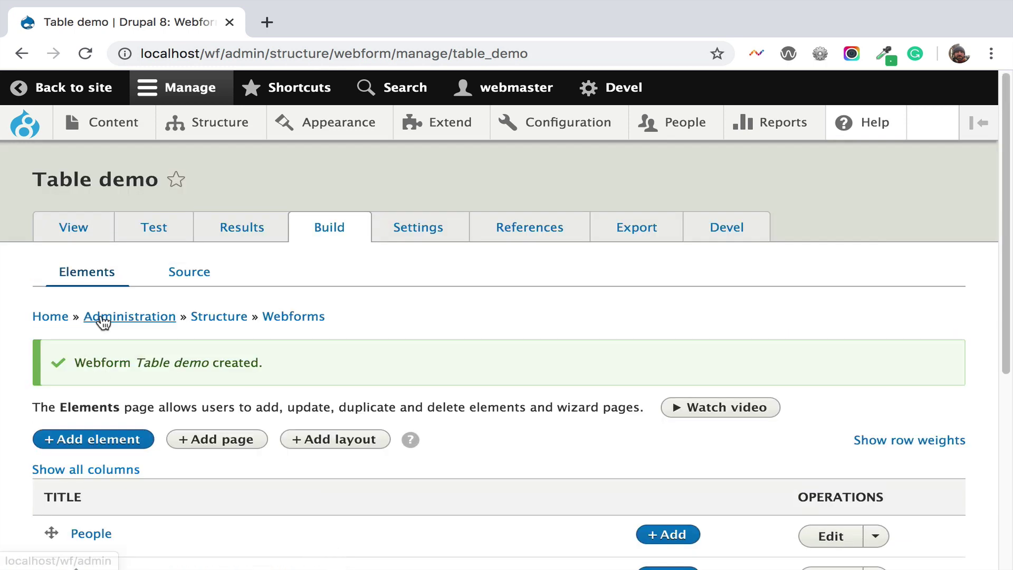
{"action": "left_click", "coordinate": [81, 232]}
{"action": "scroll", "coordinate": [288, 356], "scroll_direction": "down", "scroll_amount": 4}
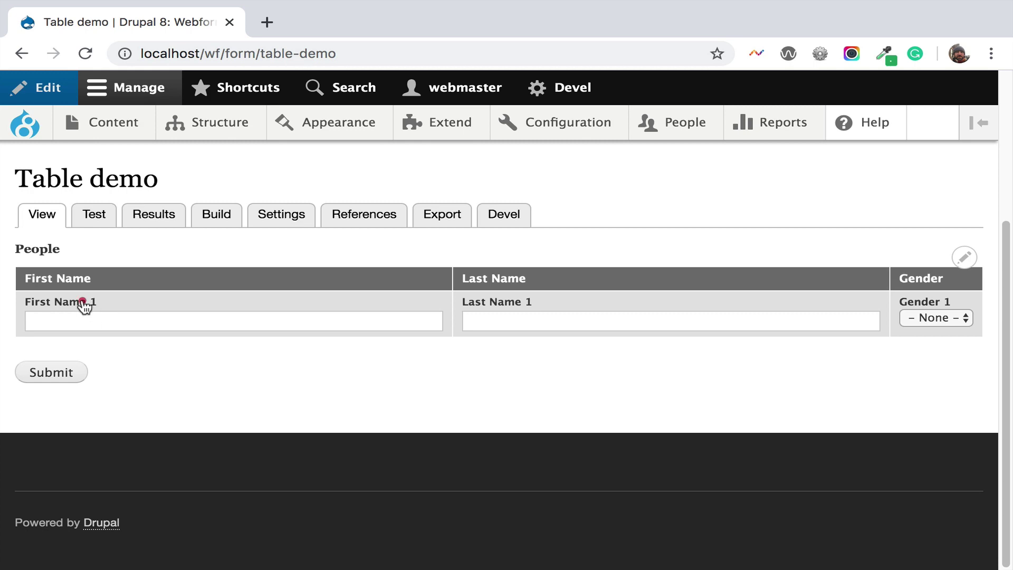
{"action": "left_click_drag", "start_coordinate": [79, 301], "coordinate": [929, 300]}
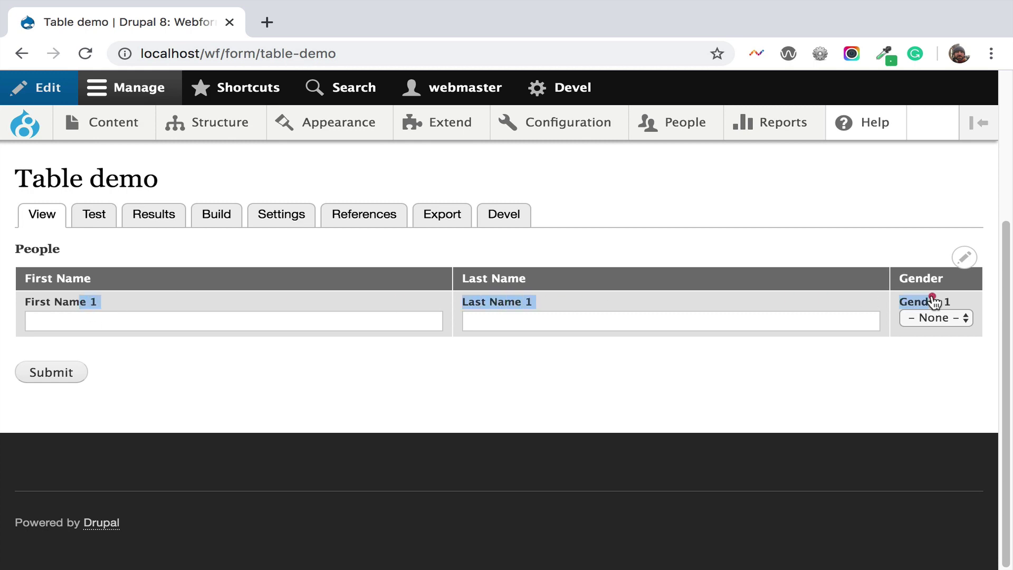
{"action": "left_click", "coordinate": [212, 219]}
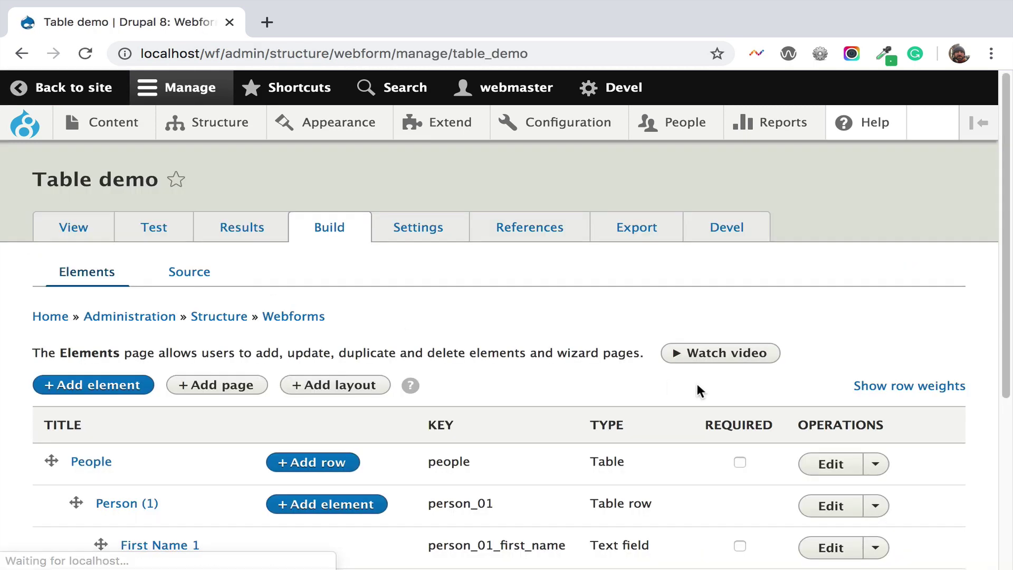
Set the First Name 1 title display to Invisible and save the element.
{"action": "scroll", "coordinate": [717, 370], "scroll_direction": "down", "scroll_amount": 5}
{"action": "left_click", "coordinate": [832, 290]}
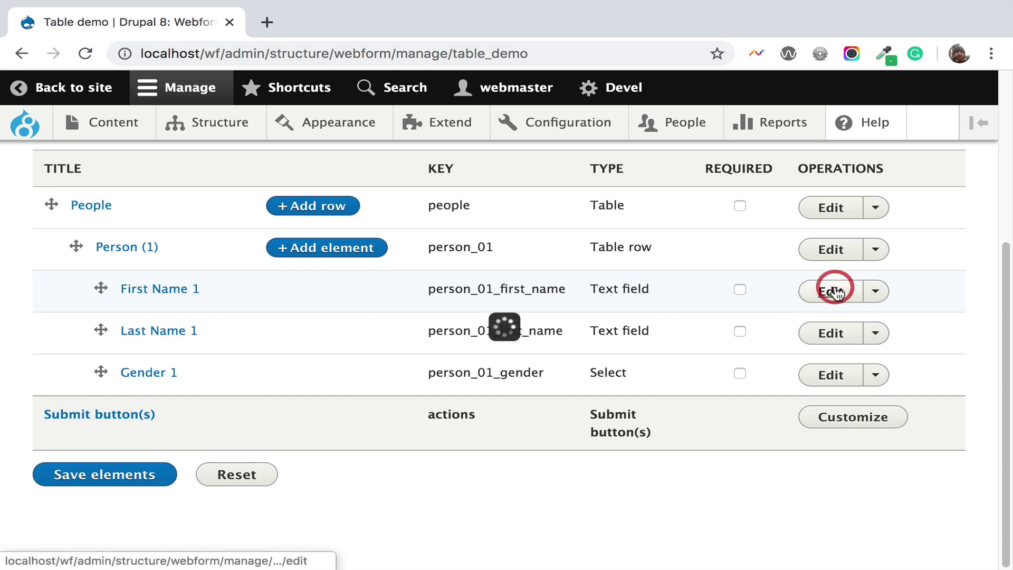
{"action": "scroll", "coordinate": [737, 331], "scroll_direction": "down", "scroll_amount": 15}
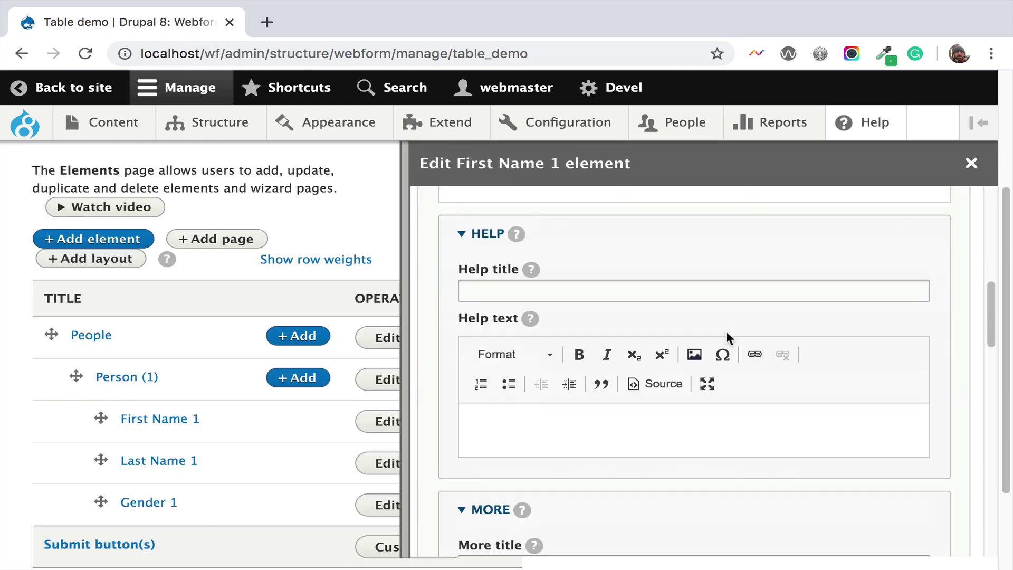
{"action": "left_click", "coordinate": [519, 467]}
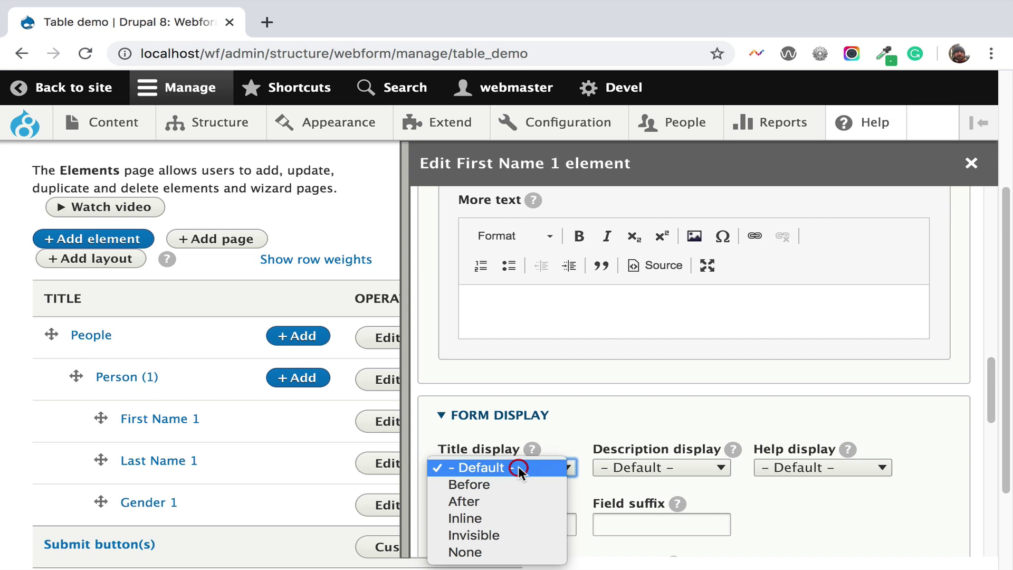
{"action": "left_click", "coordinate": [504, 532]}
{"action": "scroll", "coordinate": [527, 431], "scroll_direction": "down", "scroll_amount": 10}
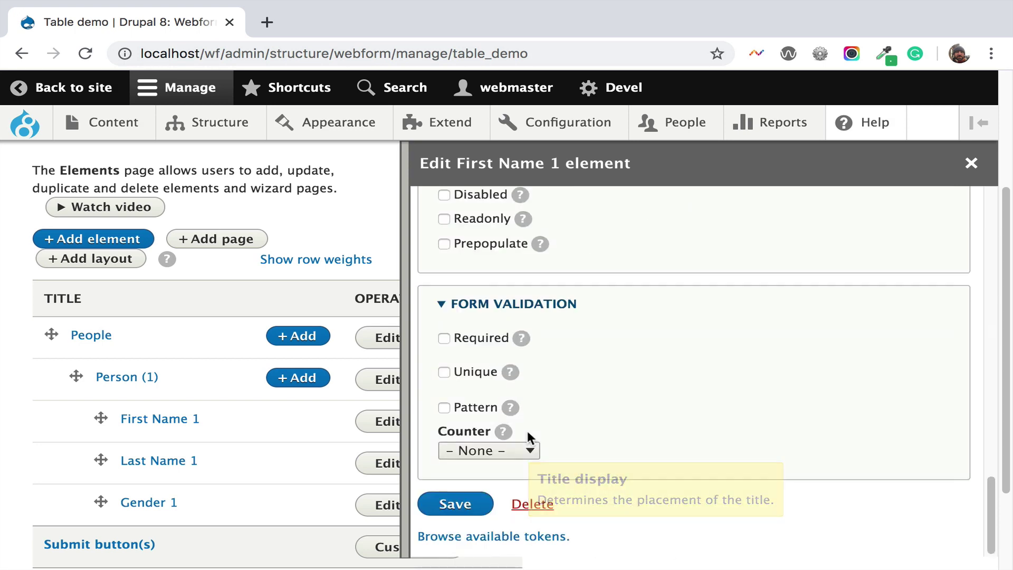
{"action": "left_click", "coordinate": [468, 492]}
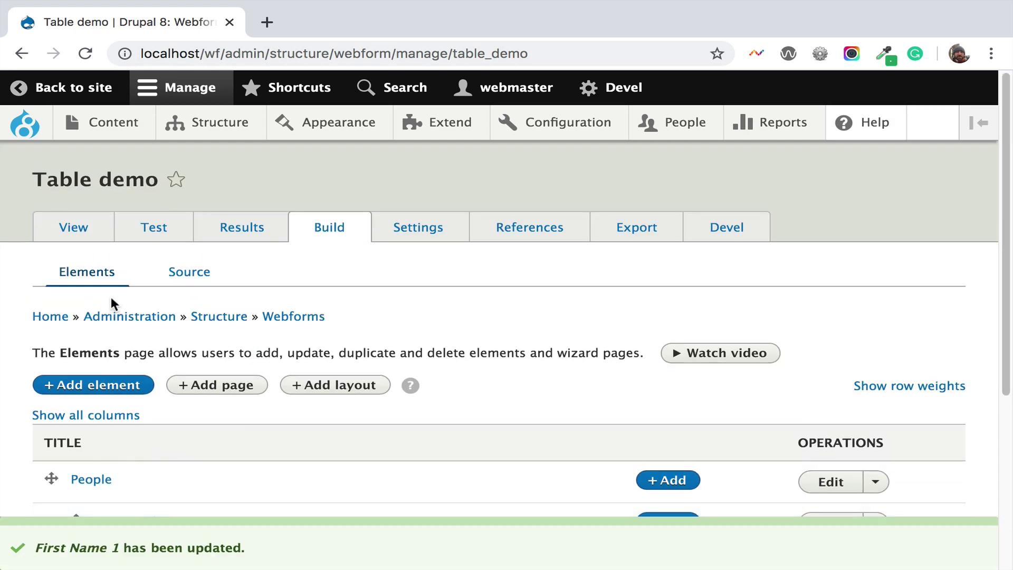
Open the form's YAML source and scroll down to the element definitions.
{"action": "left_click", "coordinate": [195, 266]}
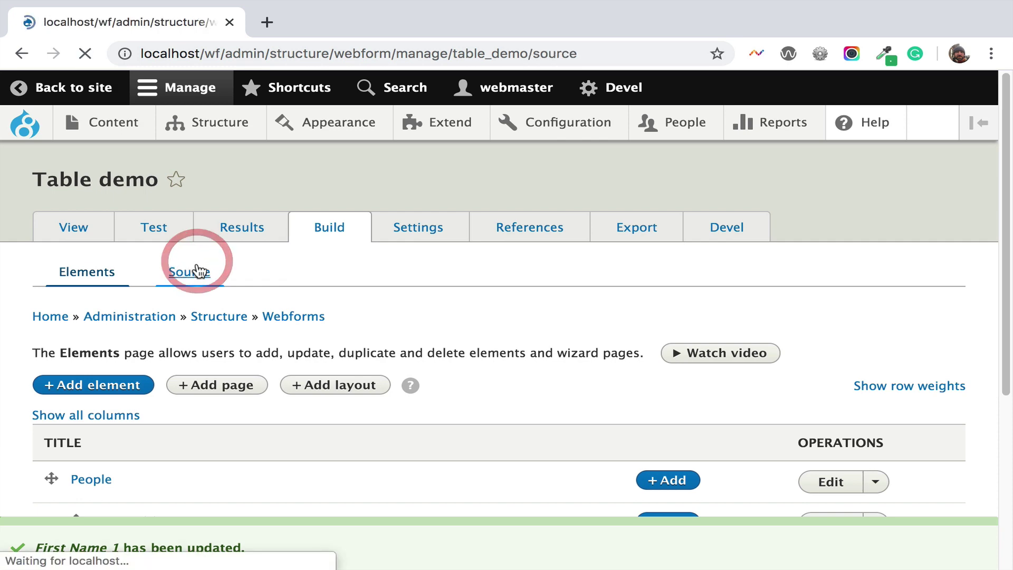
{"action": "scroll", "coordinate": [227, 338], "scroll_direction": "down", "scroll_amount": 5}
{"action": "scroll", "coordinate": [194, 355], "scroll_direction": "down", "scroll_amount": 2}
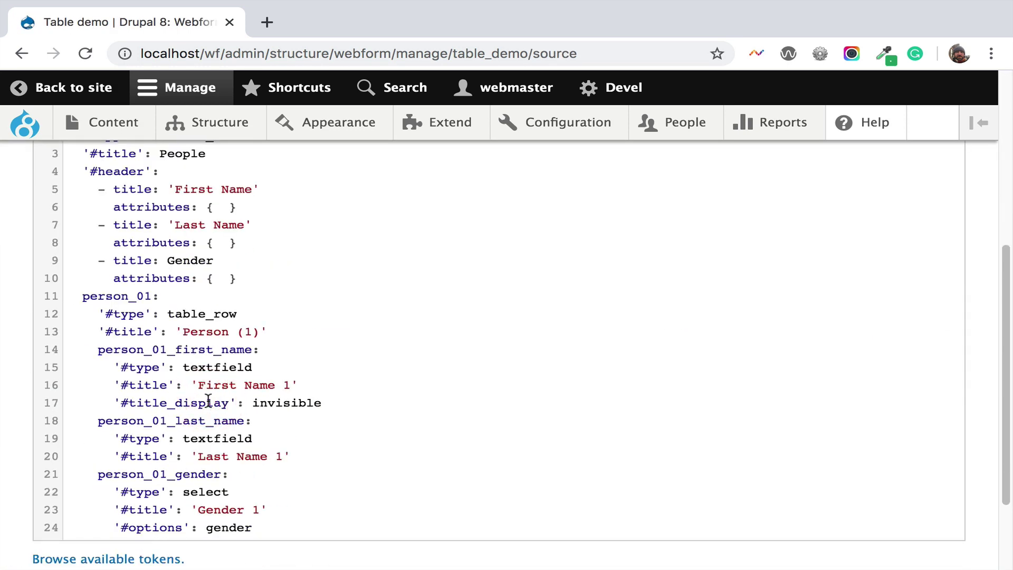
Copy the '#title_display': invisible line into the Last Name 1 and Gender 1 blocks and save.
{"action": "key", "text": "shift+Down"}
{"action": "key", "text": "ctrl+c"}
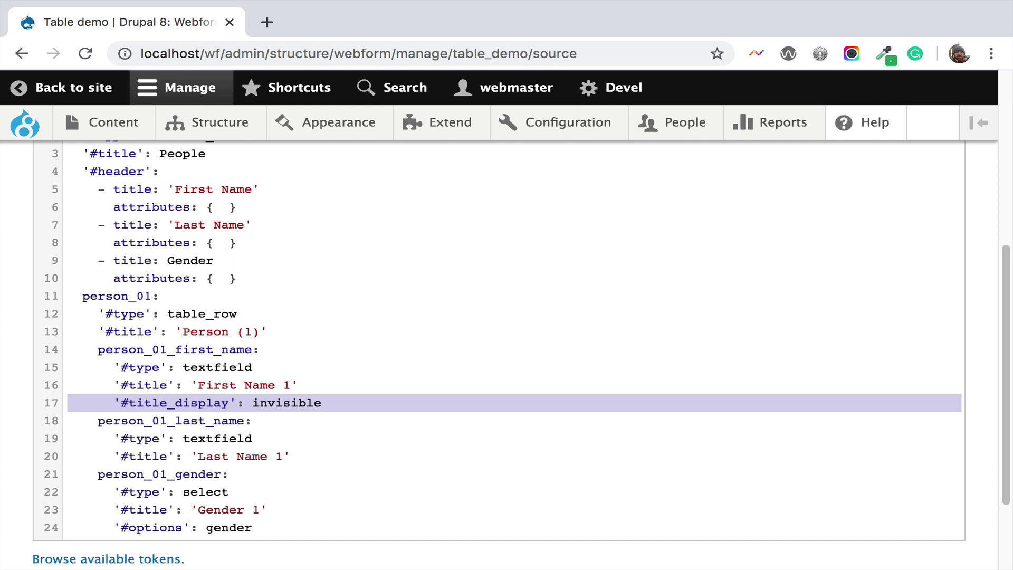
{"action": "left_click", "coordinate": [69, 438]}
{"action": "key", "text": "ctrl+v"}
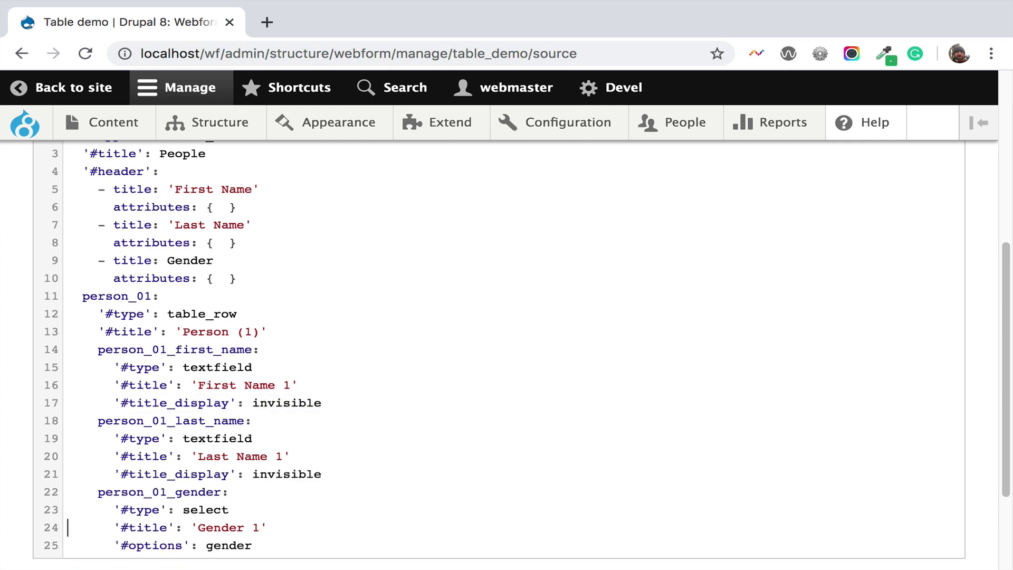
{"action": "left_click", "coordinate": [67, 545]}
{"action": "key", "text": "ctrl+v"}
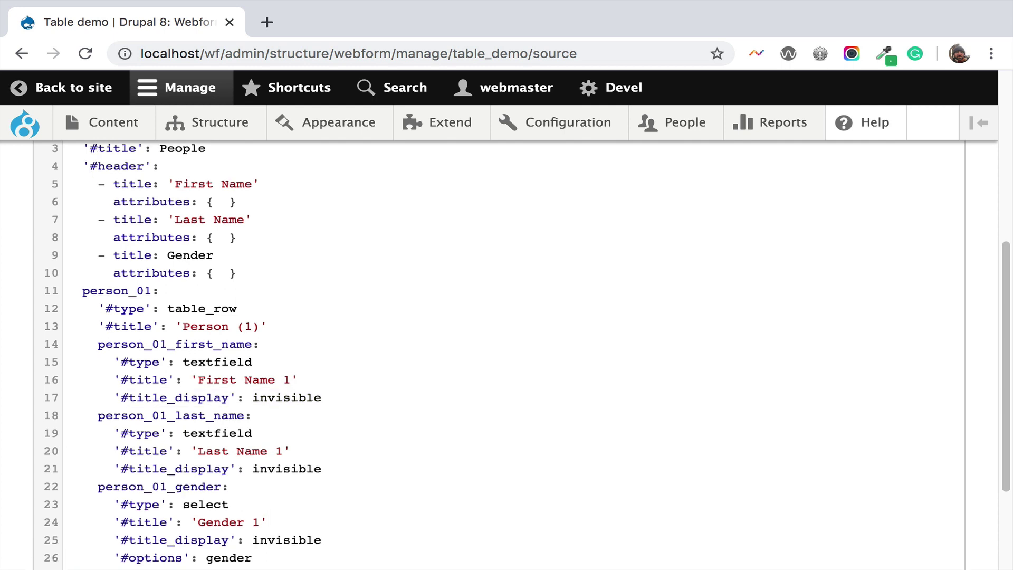
{"action": "scroll", "coordinate": [208, 406], "scroll_direction": "down", "scroll_amount": 3}
{"action": "left_click", "coordinate": [103, 473]}
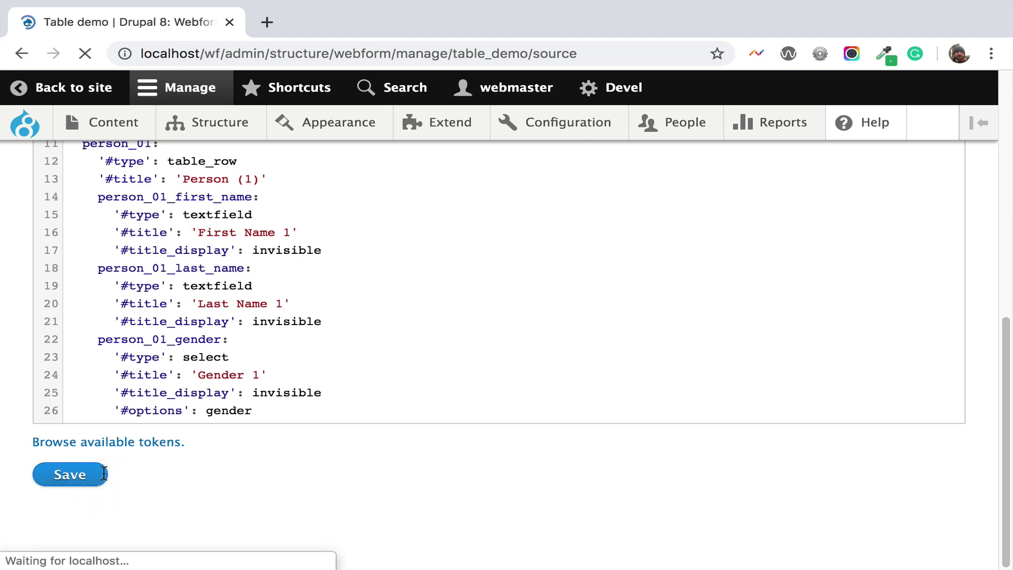
View the form to confirm the People row shows only column headers, trying the name fields.
{"action": "left_click", "coordinate": [74, 227]}
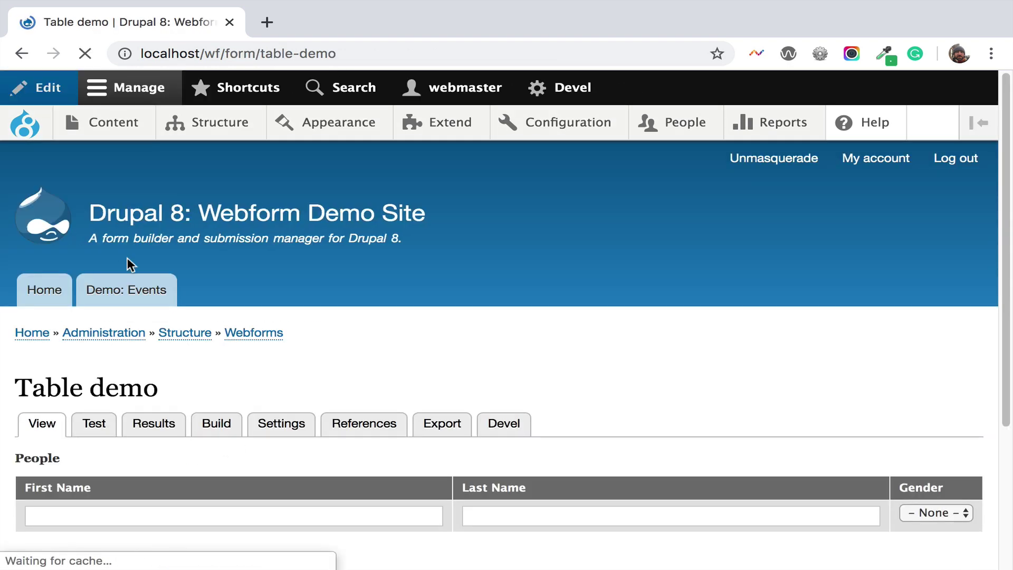
{"action": "scroll", "coordinate": [102, 510], "scroll_direction": "down", "scroll_amount": 1}
{"action": "left_click", "coordinate": [78, 485]}
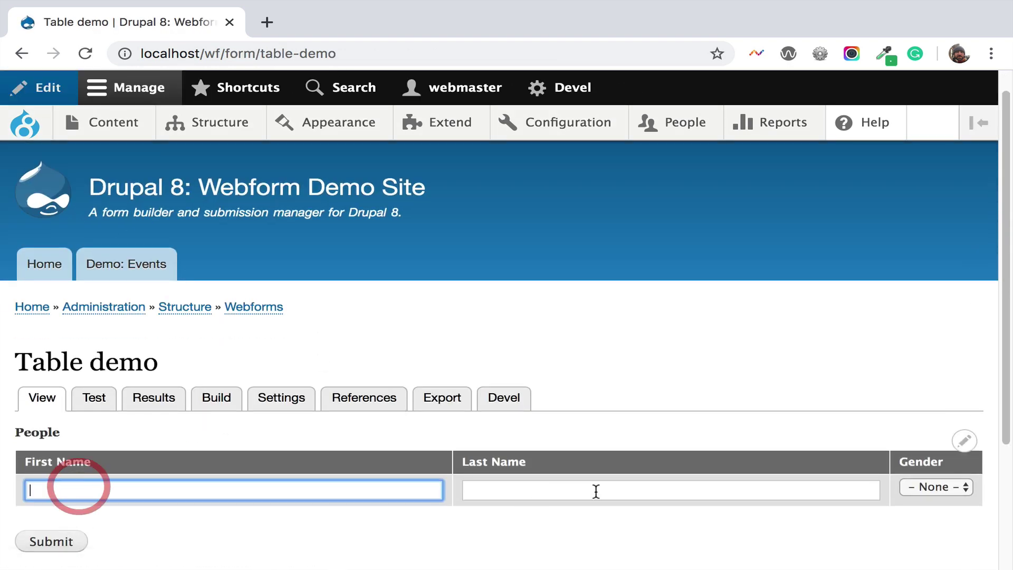
{"action": "left_click", "coordinate": [627, 489]}
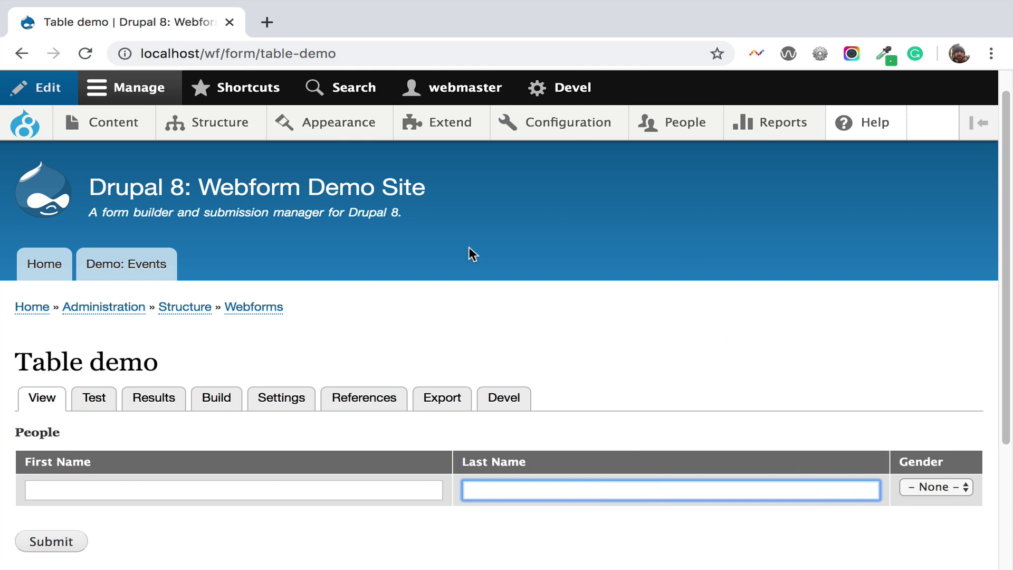
Mark First Name 1, Last Name 1 and Gender 1 as Required and save the elements.
{"action": "left_click", "coordinate": [215, 395]}
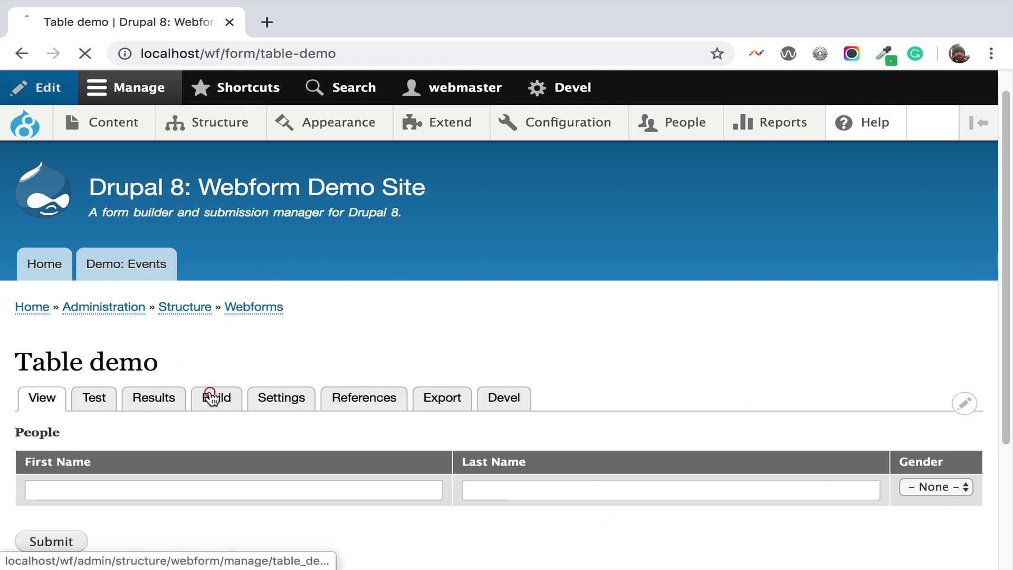
{"action": "scroll", "coordinate": [557, 365], "scroll_direction": "down", "scroll_amount": 3}
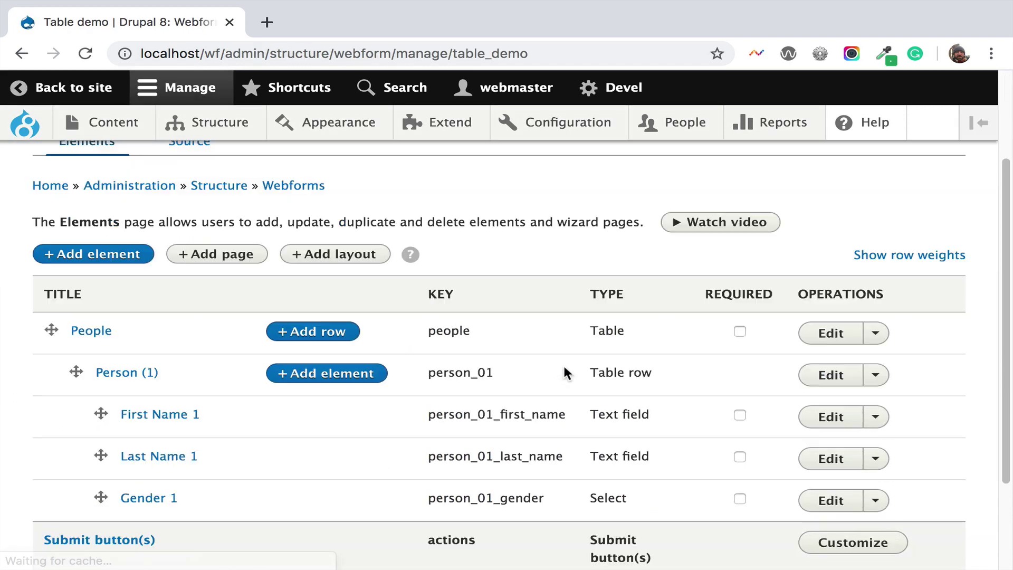
{"action": "left_click", "coordinate": [739, 414]}
{"action": "left_click", "coordinate": [740, 457]}
{"action": "left_click", "coordinate": [740, 498]}
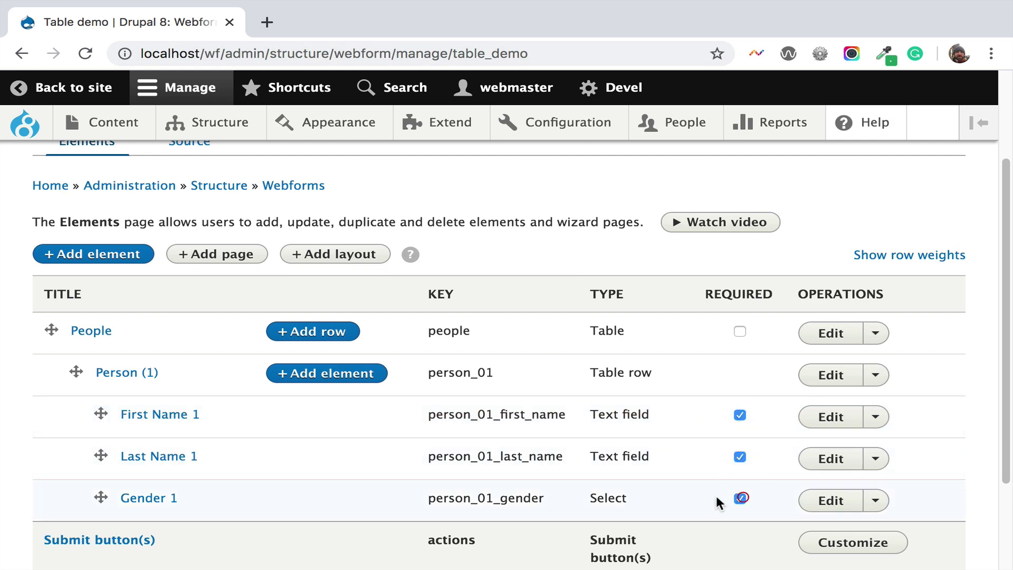
{"action": "scroll", "coordinate": [633, 474], "scroll_direction": "down", "scroll_amount": 2}
{"action": "left_click", "coordinate": [142, 487]}
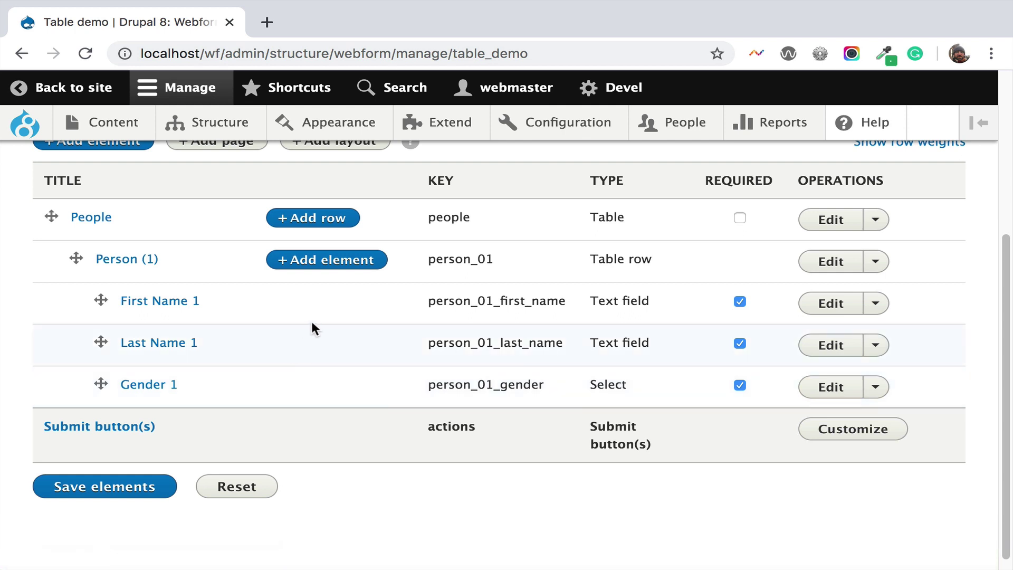
Add Person (2) and Person (3) rows to People using 'Duplicate the table's first row'.
{"action": "left_click", "coordinate": [314, 221]}
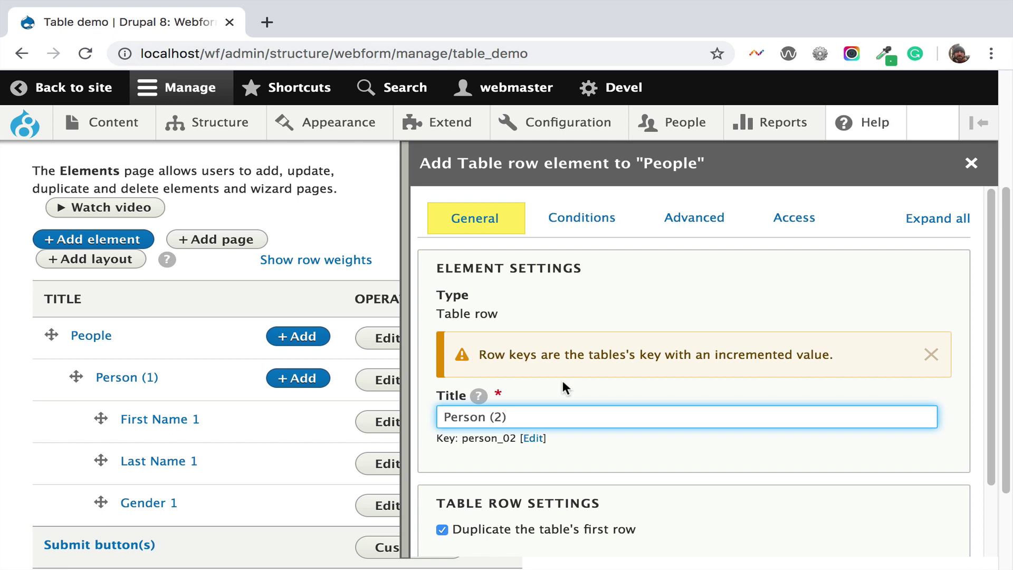
{"action": "scroll", "coordinate": [554, 376], "scroll_direction": "down", "scroll_amount": 2}
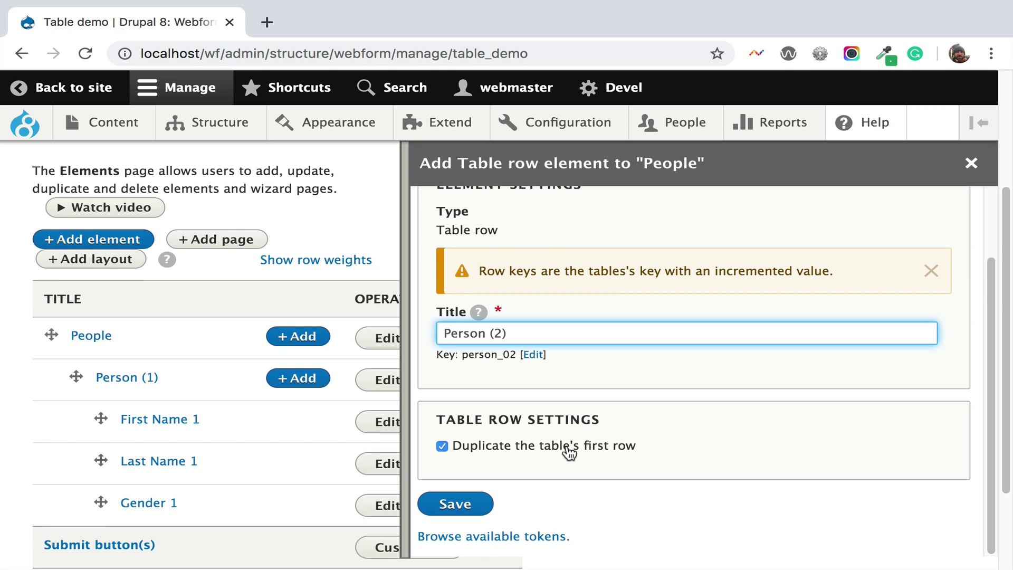
{"action": "left_click", "coordinate": [455, 505]}
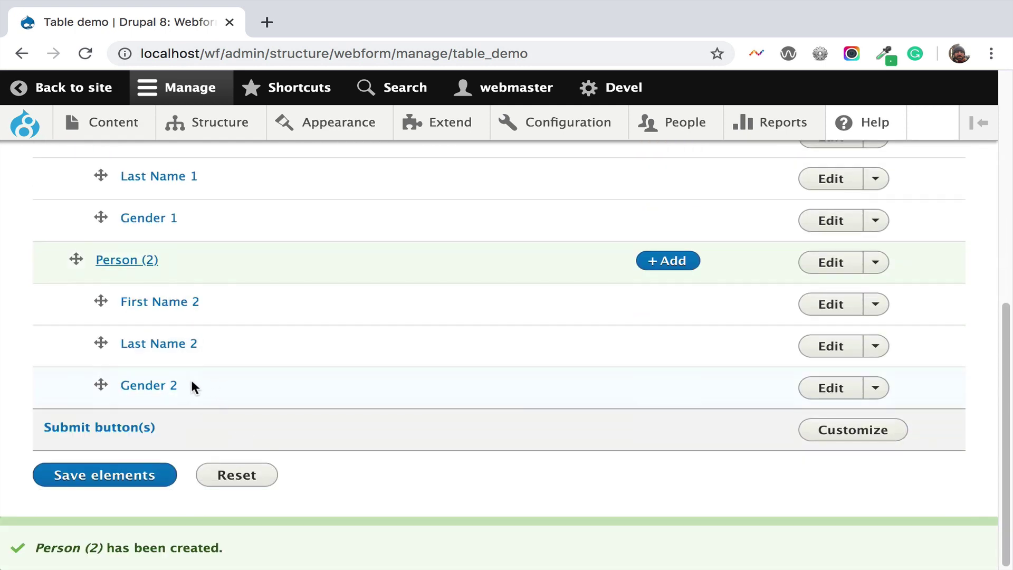
{"action": "scroll", "coordinate": [191, 378], "scroll_direction": "up", "scroll_amount": 6}
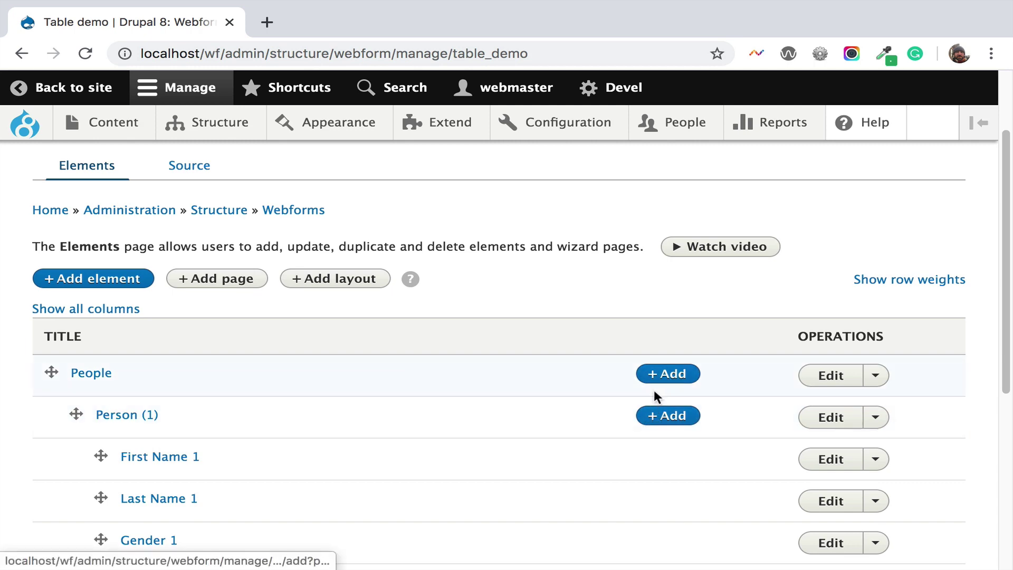
{"action": "left_click", "coordinate": [667, 373]}
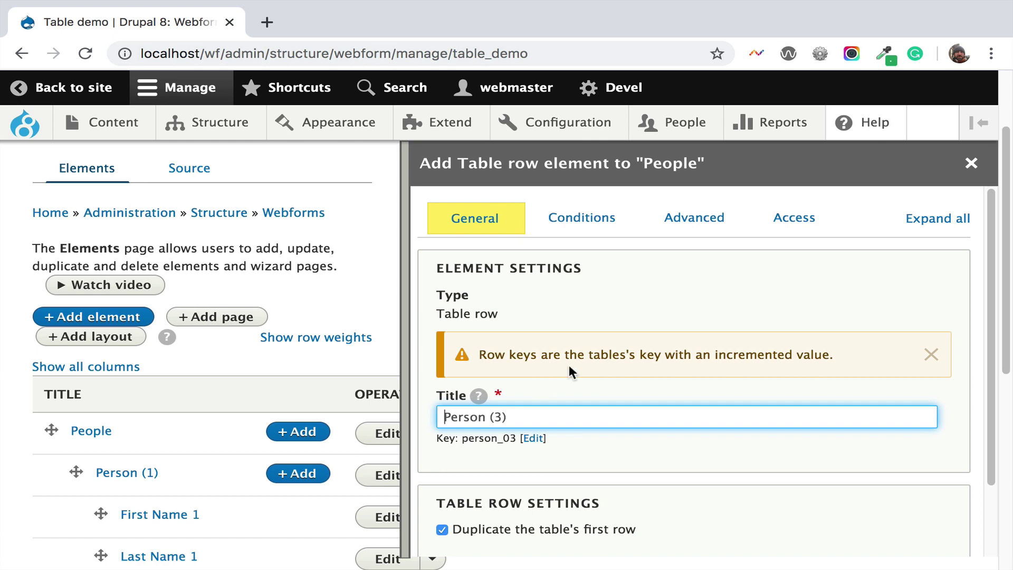
{"action": "scroll", "coordinate": [569, 365], "scroll_direction": "down", "scroll_amount": 3}
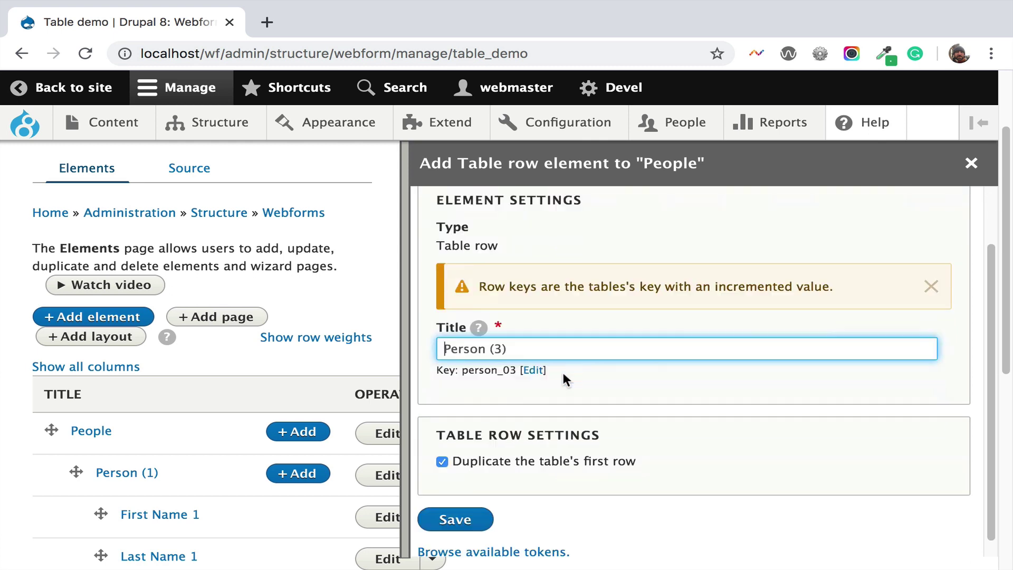
{"action": "left_click", "coordinate": [471, 511]}
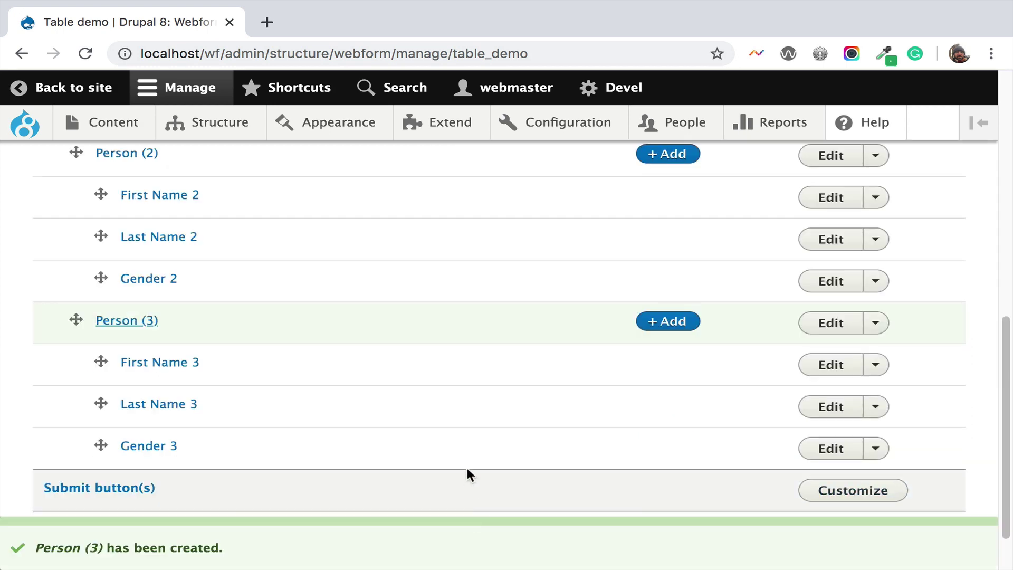
{"action": "scroll", "coordinate": [169, 338], "scroll_direction": "up", "scroll_amount": 2}
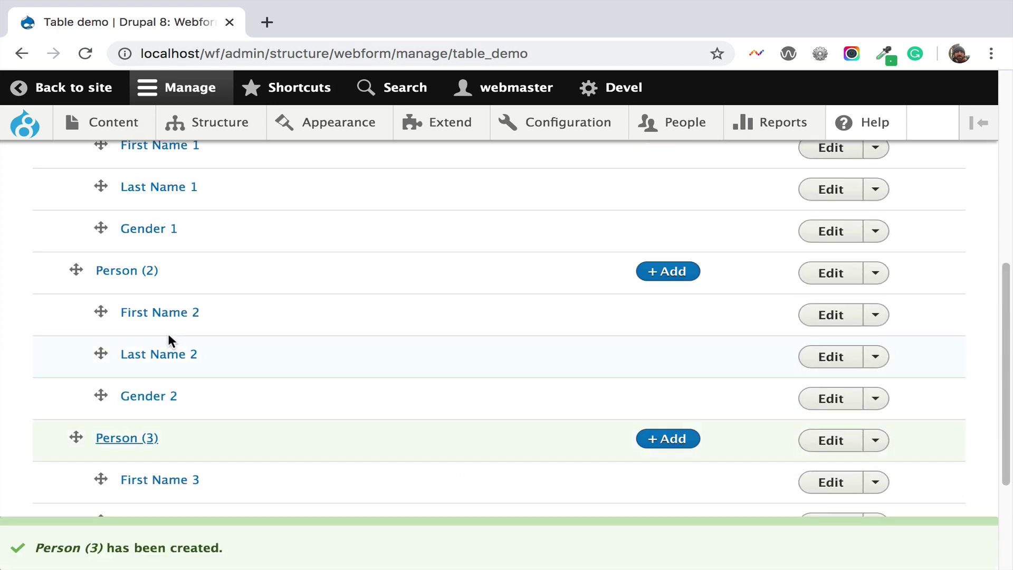
{"action": "scroll", "coordinate": [169, 338], "scroll_direction": "up", "scroll_amount": 2}
{"action": "scroll", "coordinate": [167, 331], "scroll_direction": "up", "scroll_amount": 3}
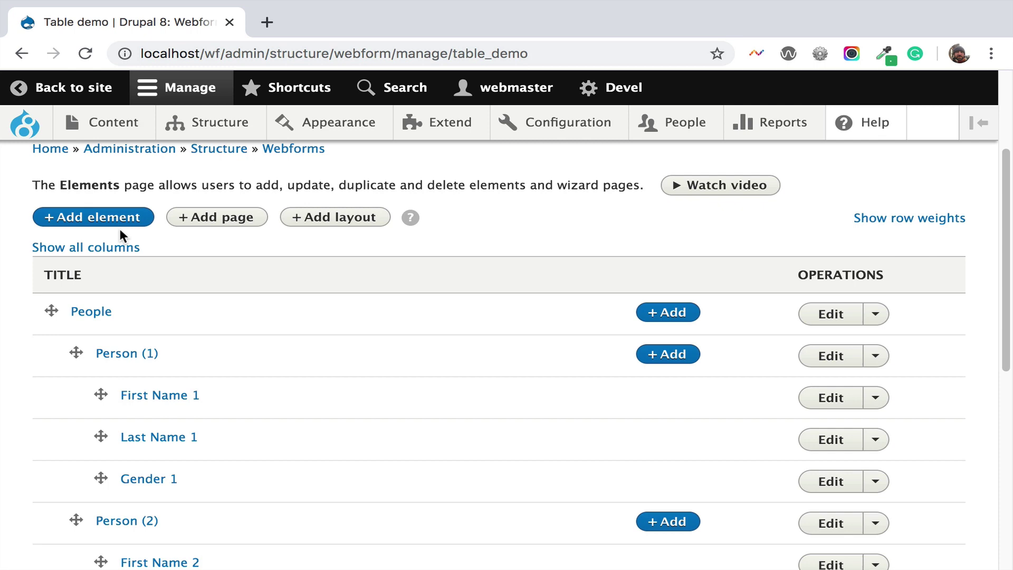
Open the Test version of Table demo and submit its prepopulated random names and genders.
{"action": "scroll", "coordinate": [120, 229], "scroll_direction": "up", "scroll_amount": 3}
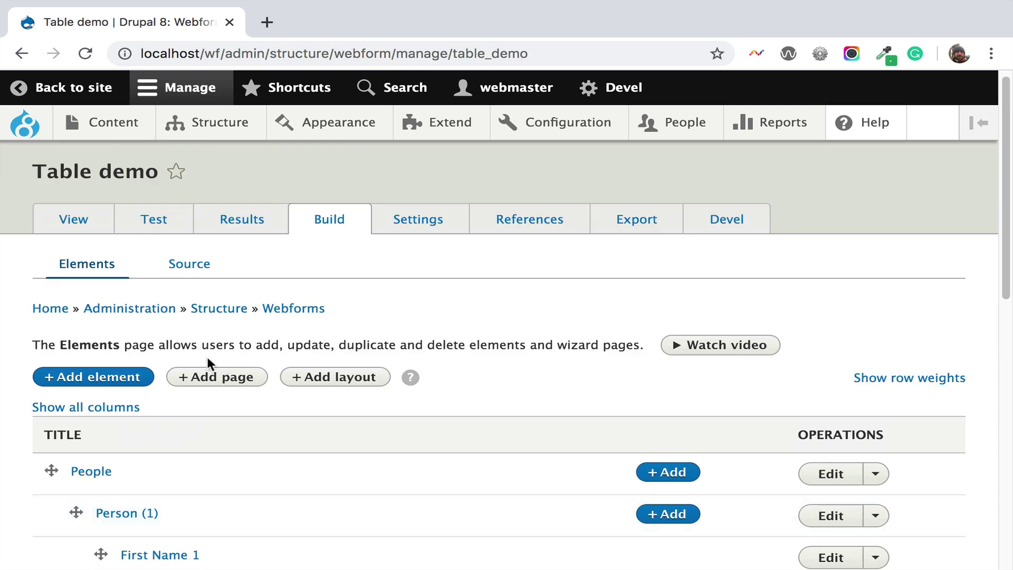
{"action": "left_click", "coordinate": [74, 220]}
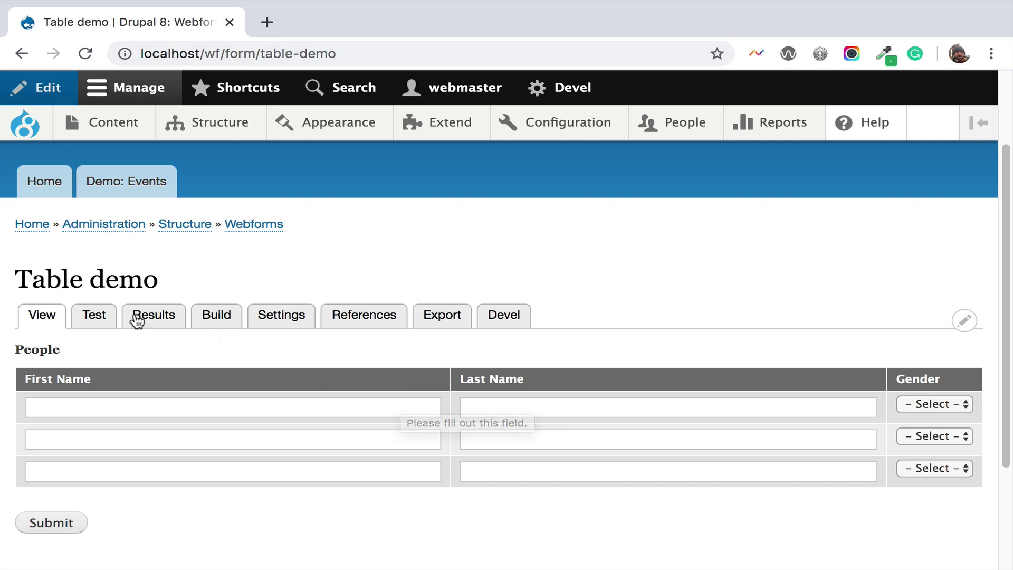
{"action": "left_click", "coordinate": [100, 316]}
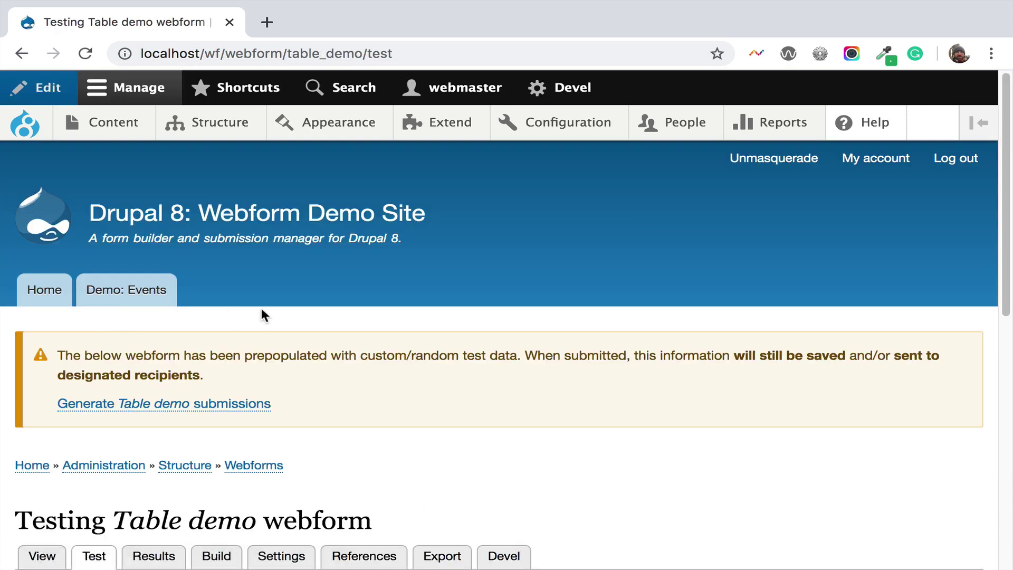
{"action": "scroll", "coordinate": [258, 308], "scroll_direction": "down", "scroll_amount": 5}
{"action": "scroll", "coordinate": [260, 316], "scroll_direction": "down", "scroll_amount": 2}
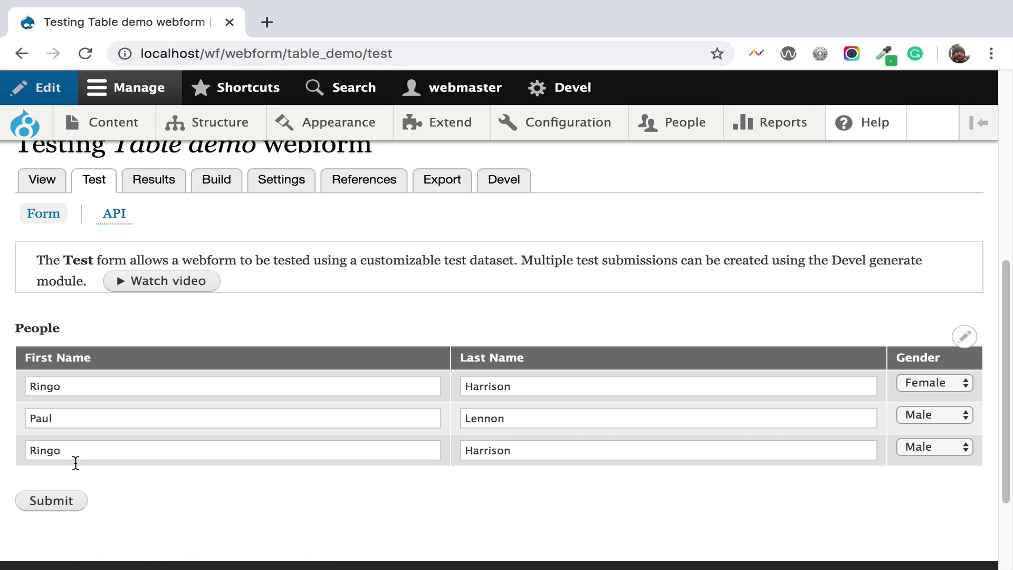
{"action": "left_click", "coordinate": [62, 504]}
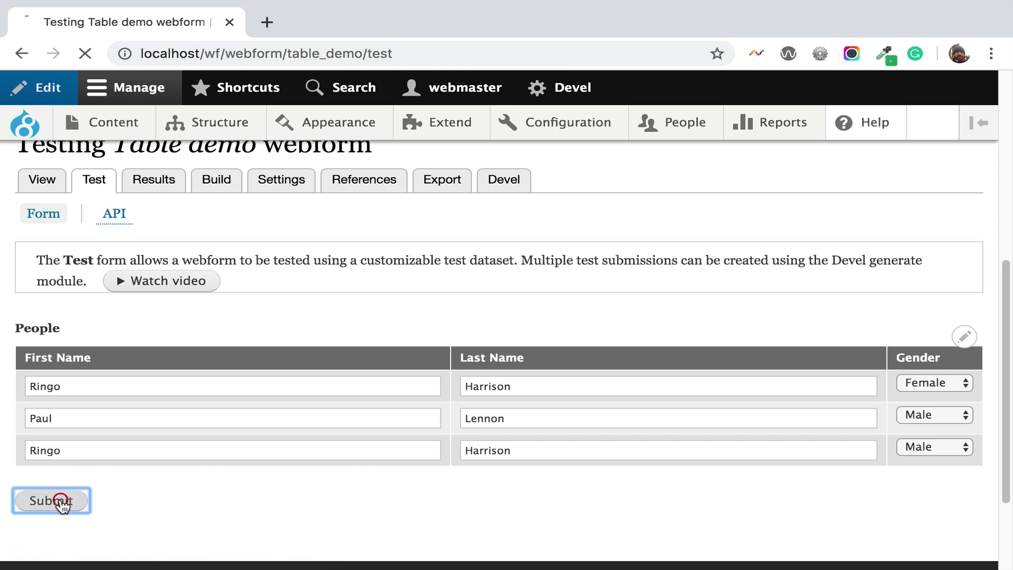
Open the Table demo Results and scroll the submissions table sideways to see every People column.
{"action": "left_click", "coordinate": [84, 454]}
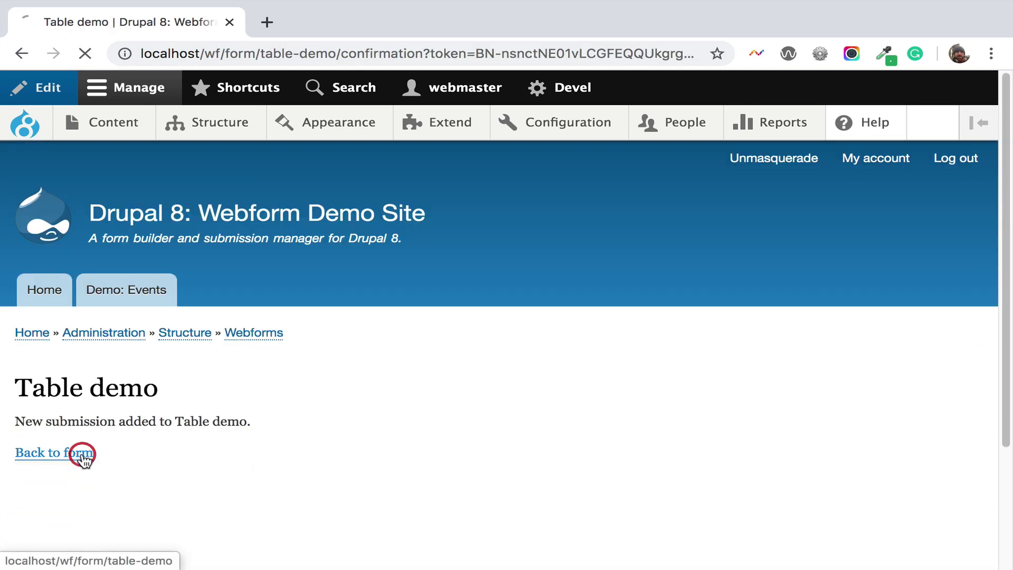
{"action": "scroll", "coordinate": [319, 375], "scroll_direction": "down", "scroll_amount": 2}
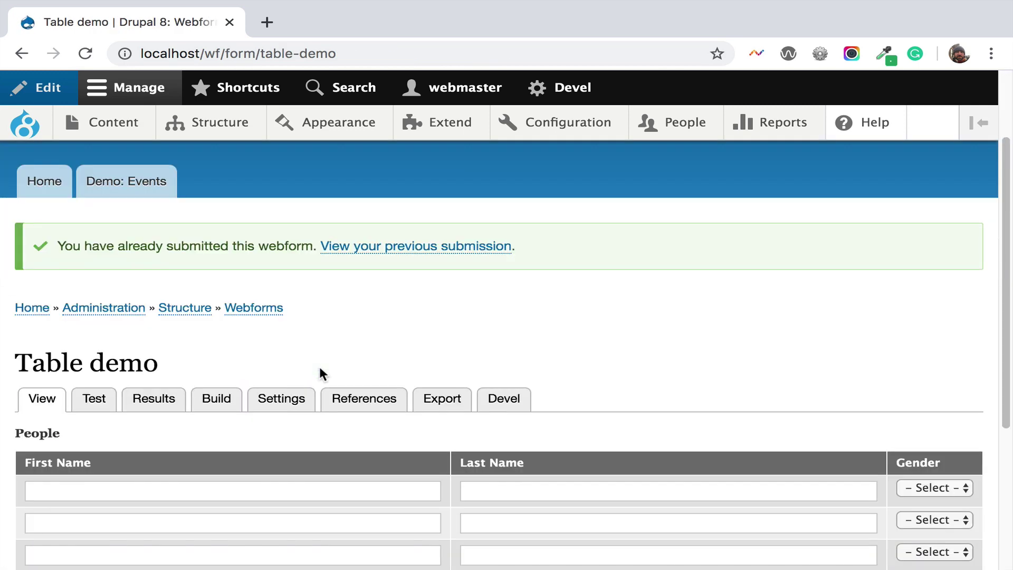
{"action": "left_click", "coordinate": [168, 398]}
{"action": "scroll", "coordinate": [370, 296], "scroll_direction": "down", "scroll_amount": 3}
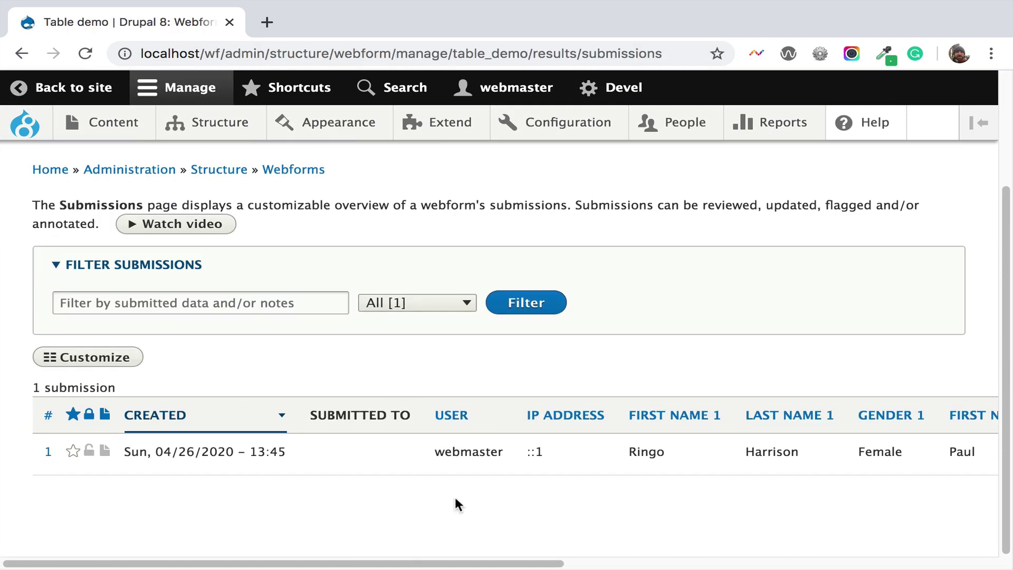
{"action": "left_click_drag", "start_coordinate": [452, 563], "coordinate": [598, 565]}
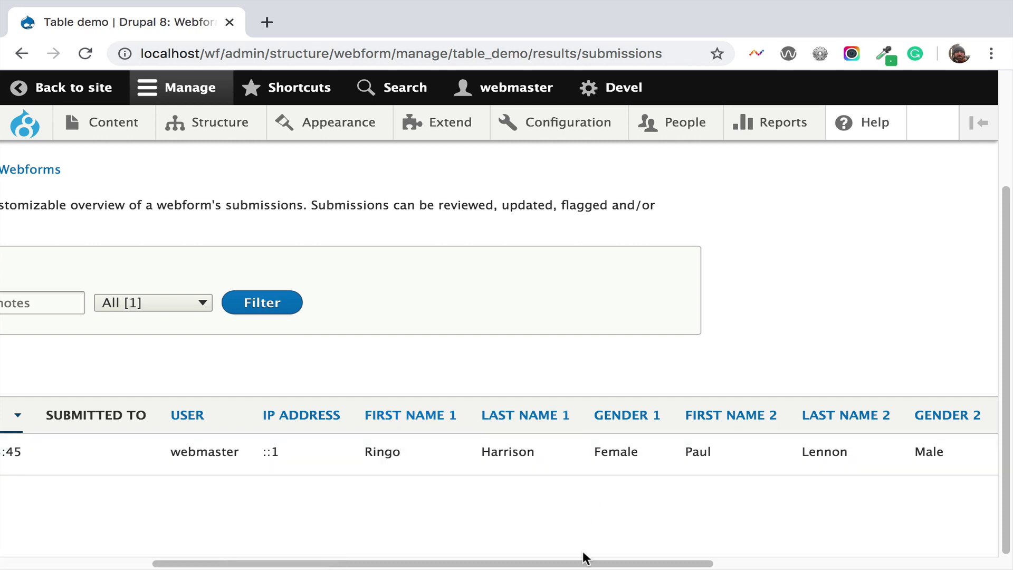
{"action": "left_click_drag", "start_coordinate": [583, 561], "coordinate": [685, 559]}
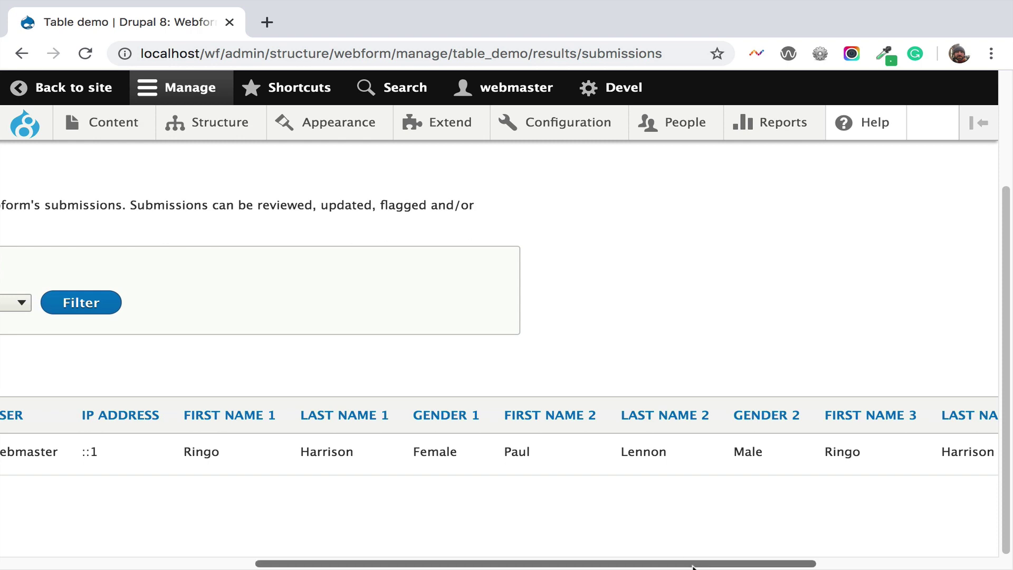
{"action": "left_click_drag", "start_coordinate": [689, 564], "coordinate": [341, 562]}
{"action": "left_click", "coordinate": [336, 459]}
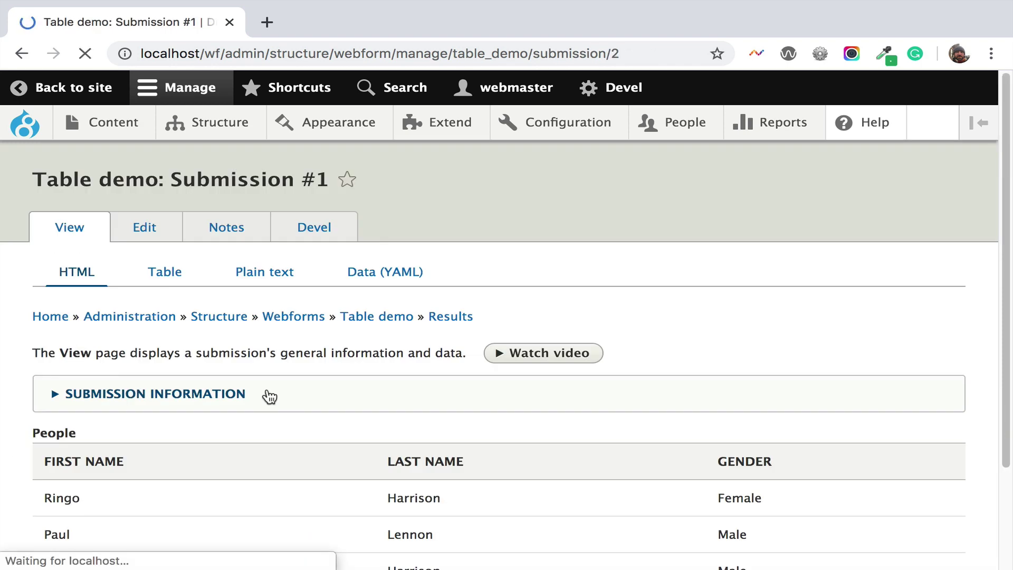
{"action": "scroll", "coordinate": [274, 357], "scroll_direction": "down", "scroll_amount": 5}
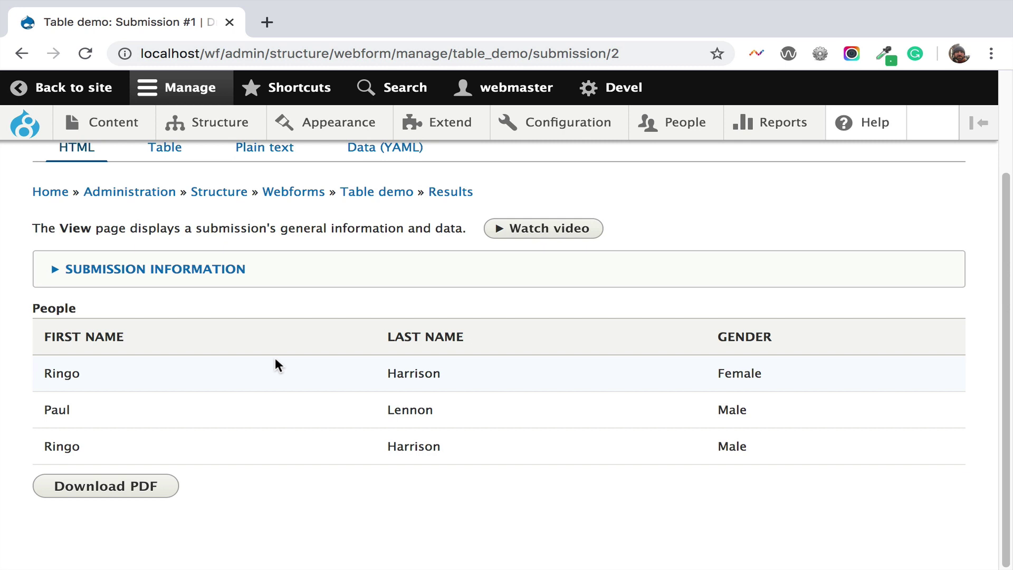
{"action": "left_click", "coordinate": [119, 486]}
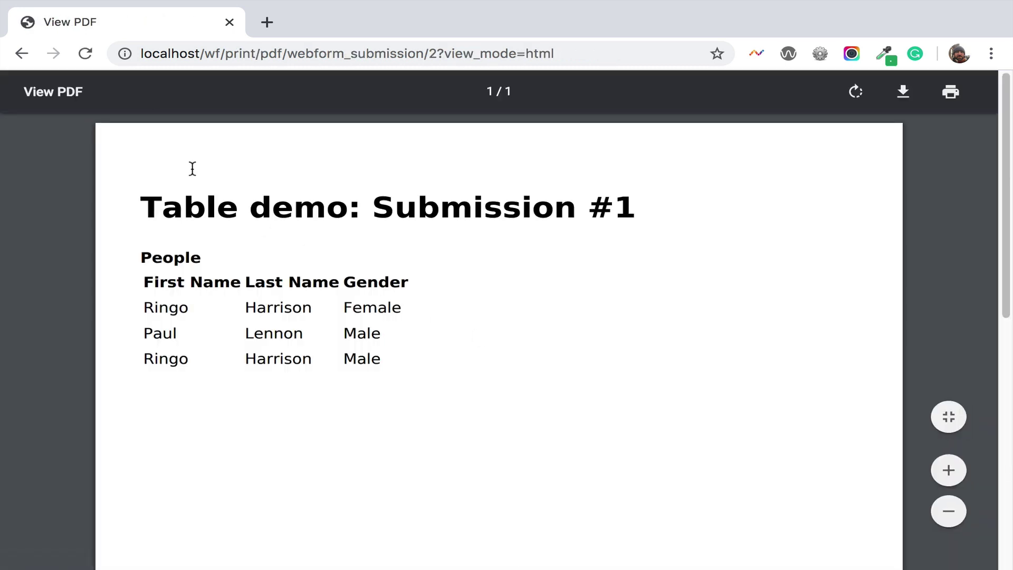
{"action": "left_click", "coordinate": [20, 53]}
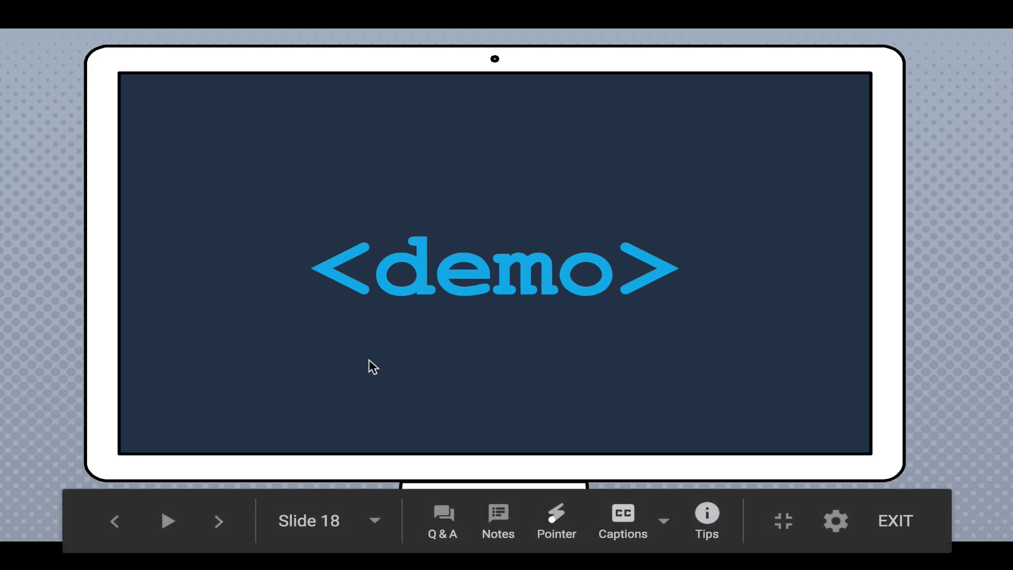
Advance to slide 19, the 'With great power comes great responsibility' quote.
{"action": "key", "text": "Right"}
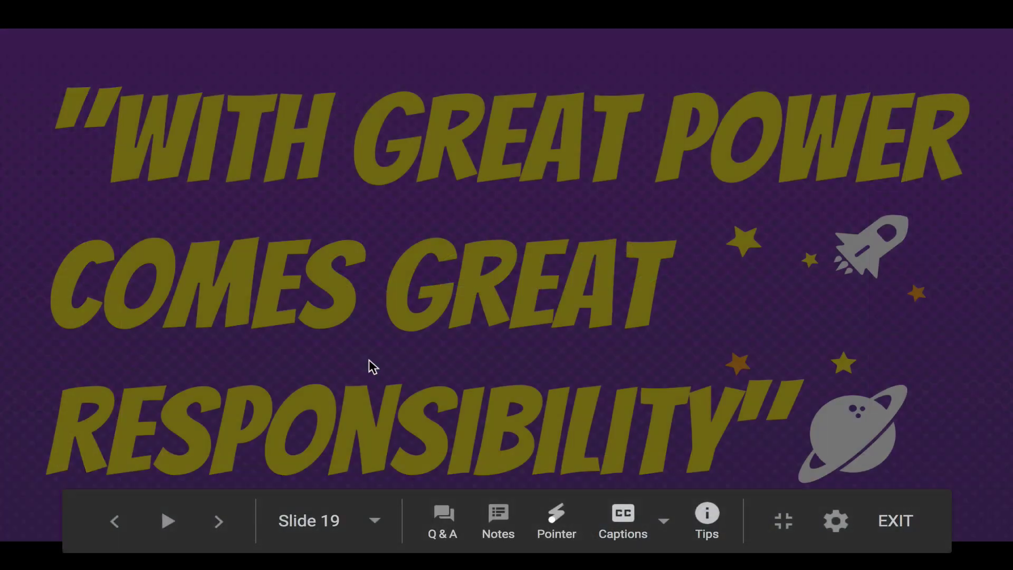